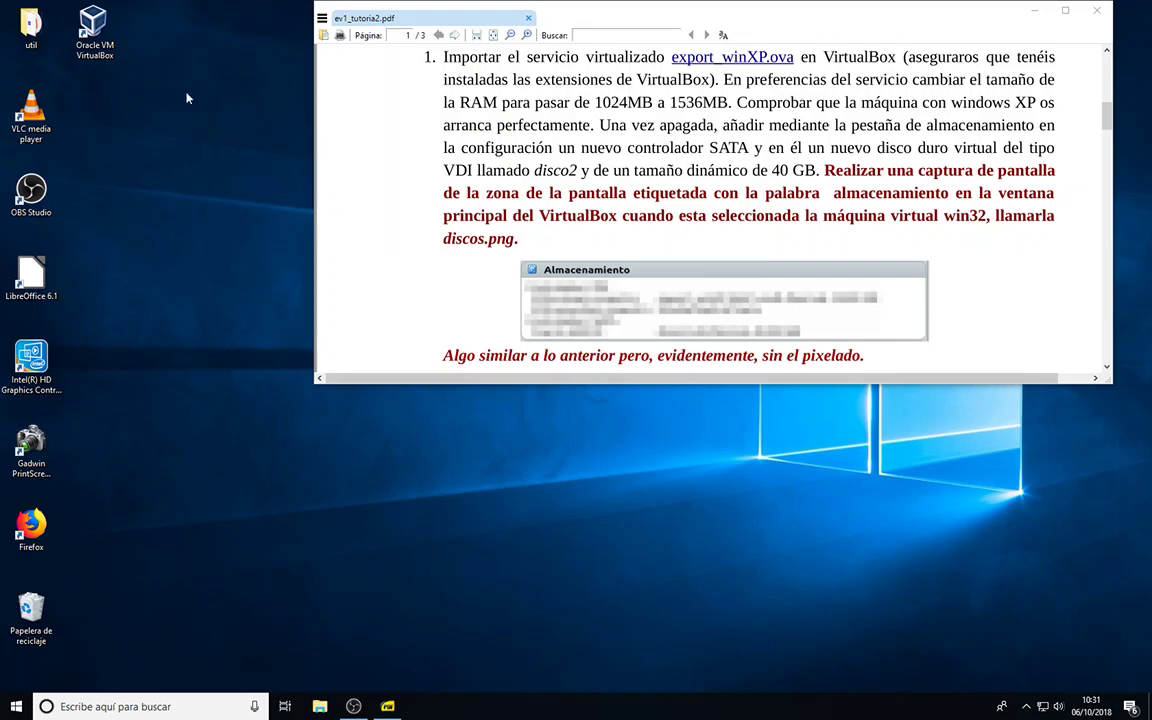
Open Oracle VM VirtualBox and load export_winXP.ova from the maquinas (D:) drive as the appliance to import
{"action": "double_click", "coordinate": [101, 35]}
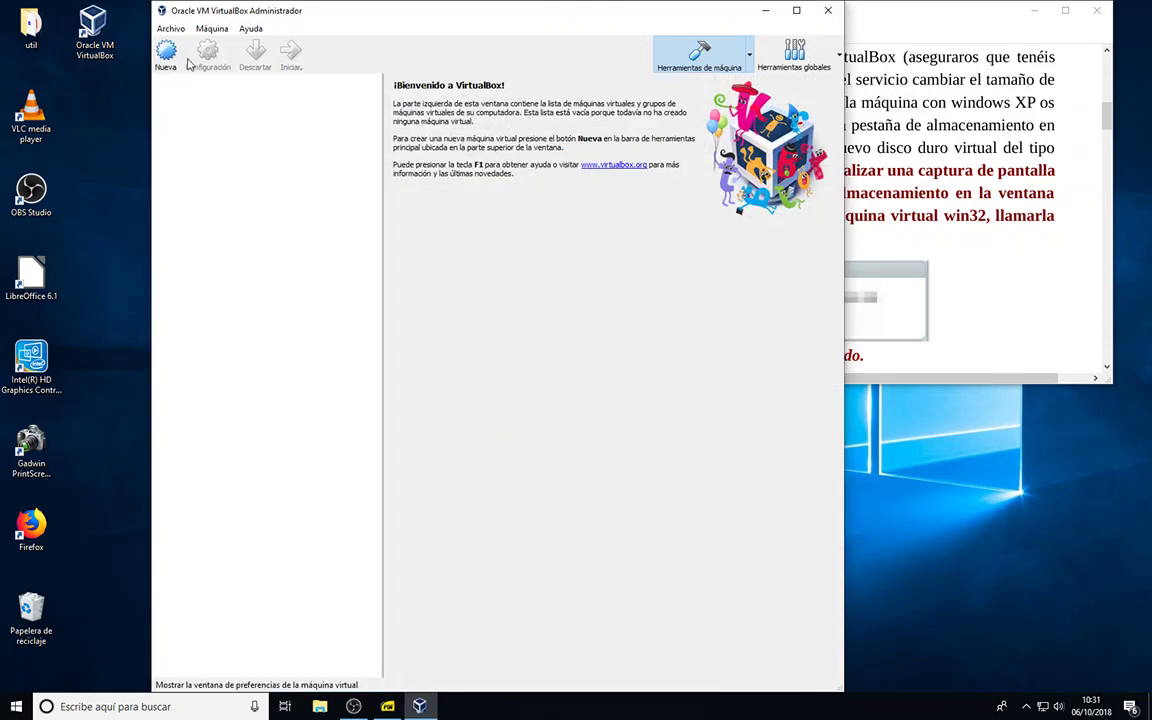
{"action": "left_click", "coordinate": [172, 29]}
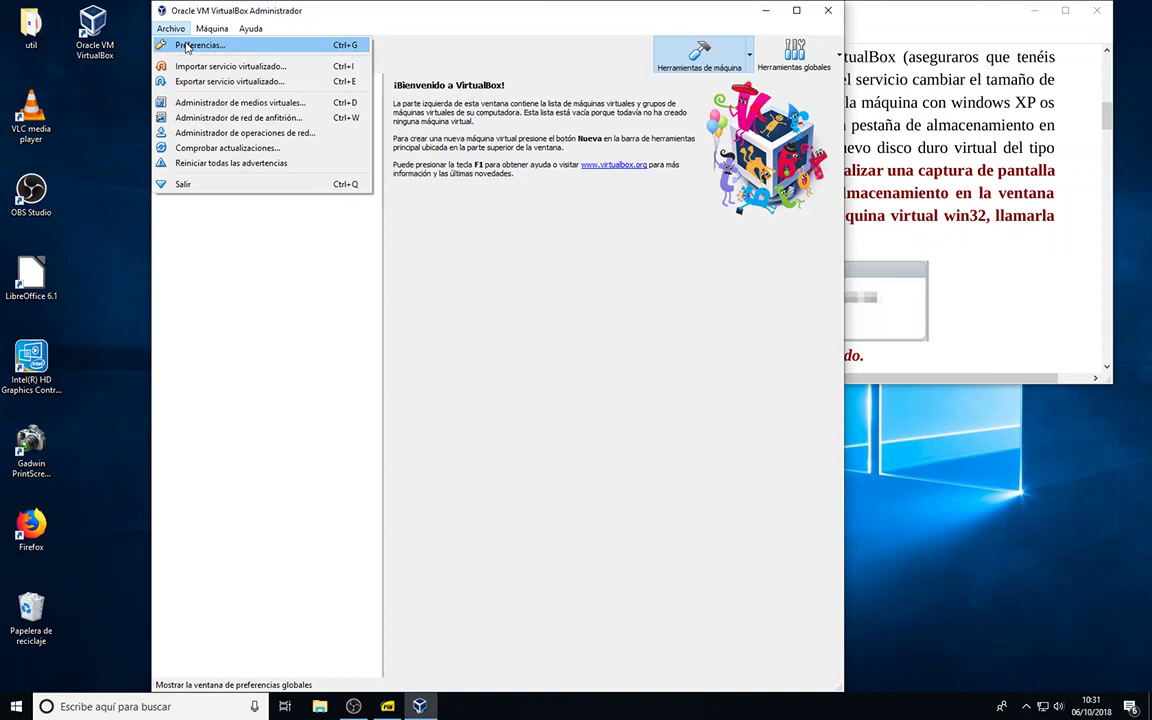
{"action": "left_click", "coordinate": [178, 66]}
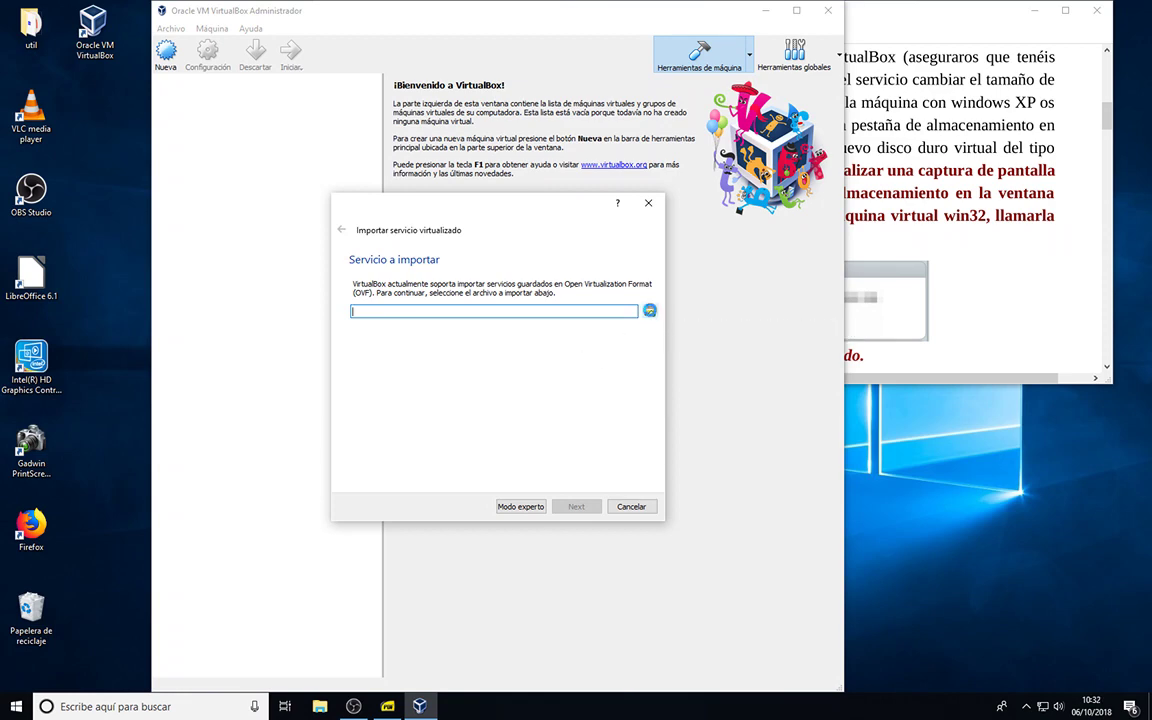
{"action": "left_click", "coordinate": [650, 313]}
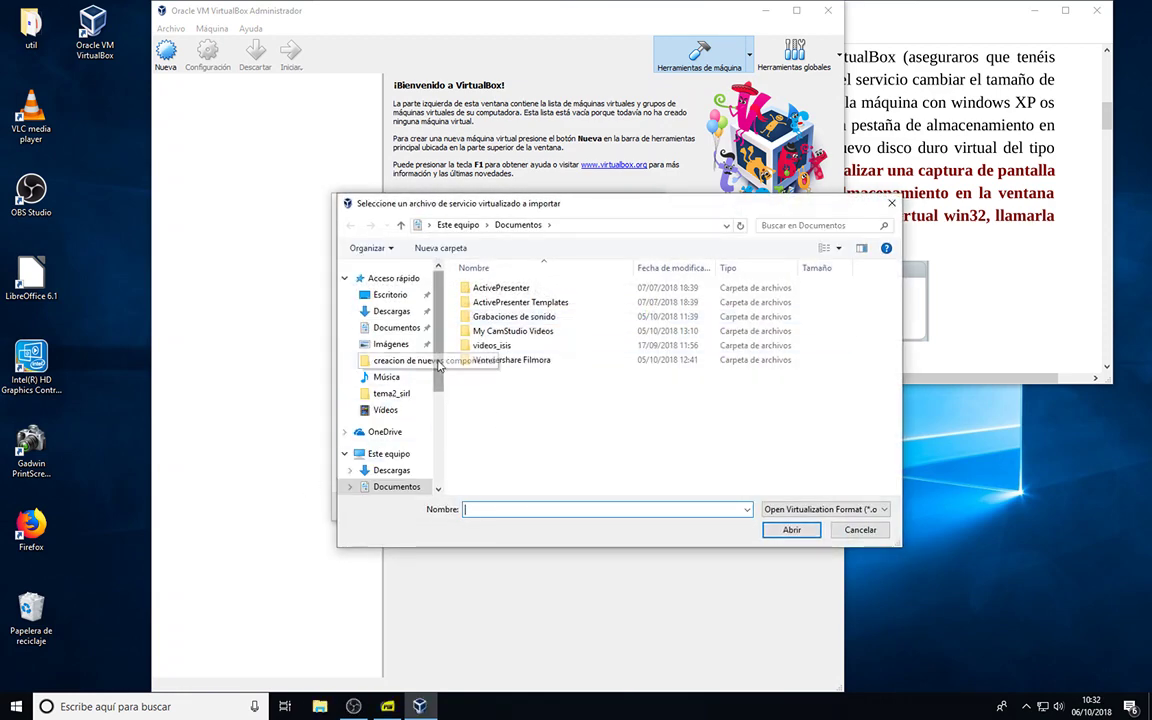
{"action": "scroll", "coordinate": [410, 455], "scroll_direction": "down", "scroll_amount": 4}
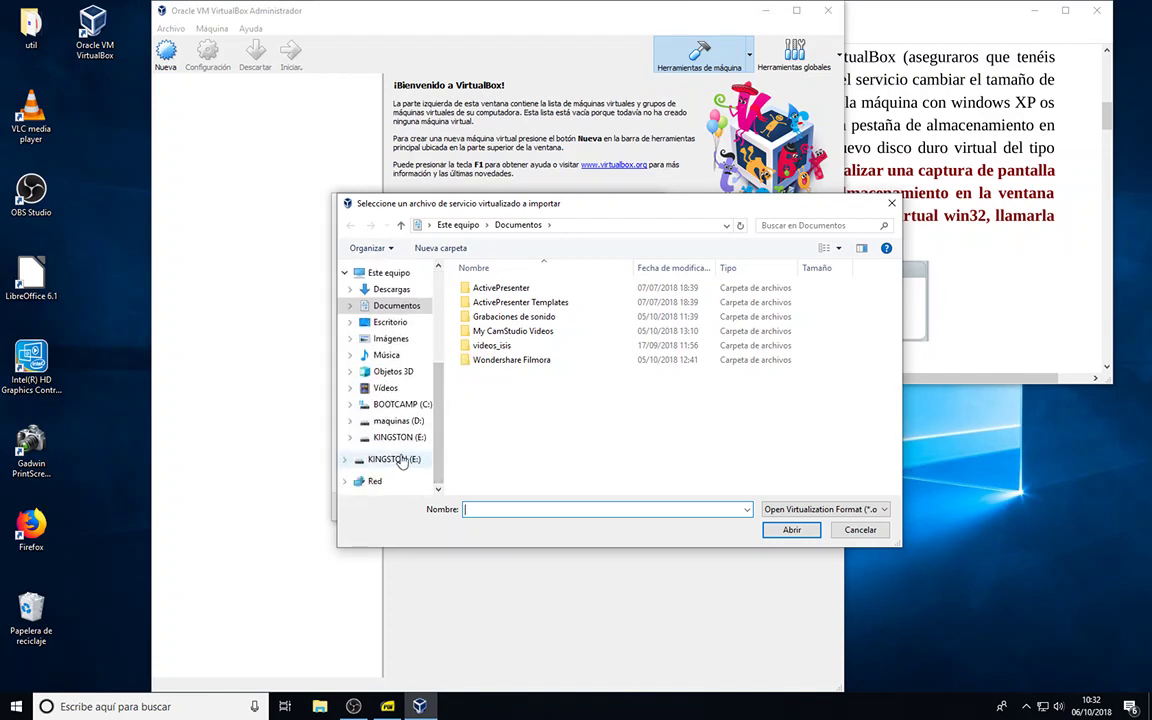
{"action": "left_click", "coordinate": [393, 421]}
{"action": "left_click", "coordinate": [495, 292]}
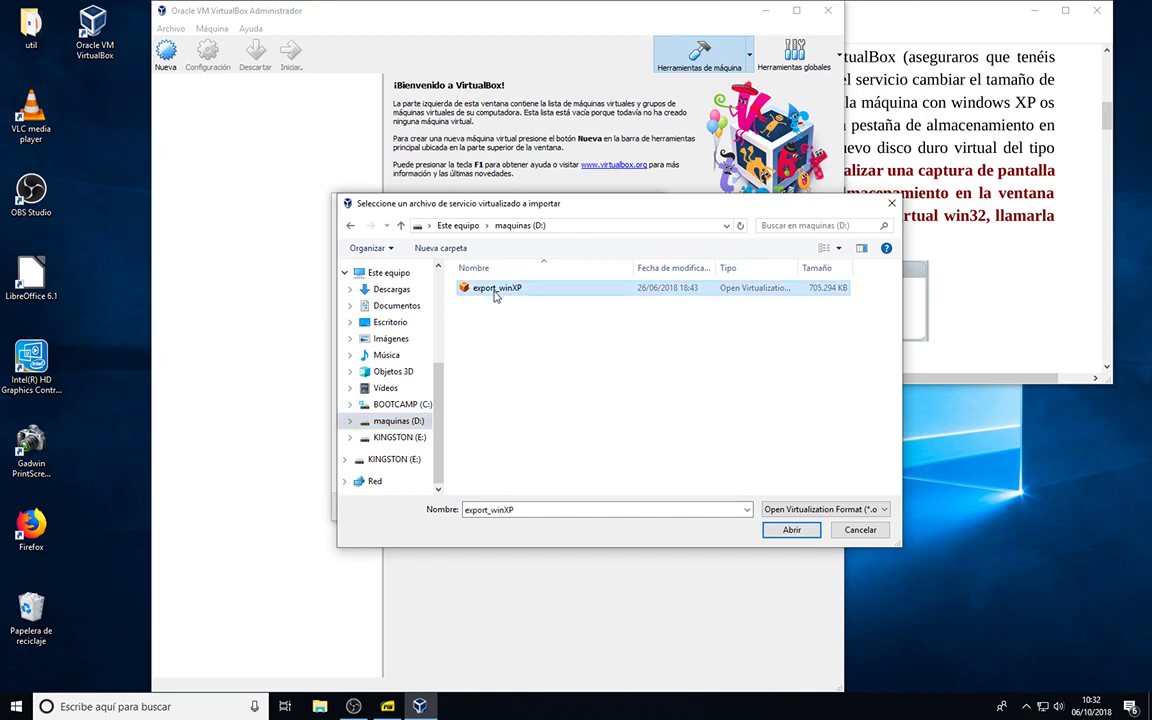
{"action": "left_click", "coordinate": [800, 530]}
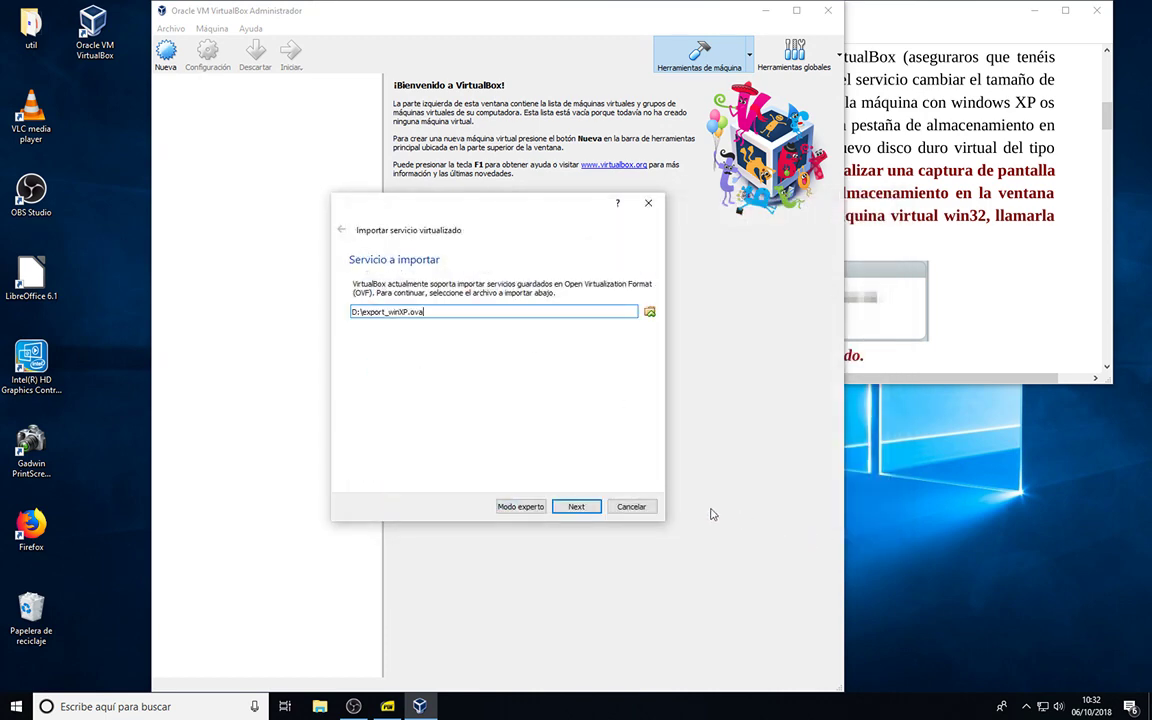
{"action": "left_click", "coordinate": [576, 508]}
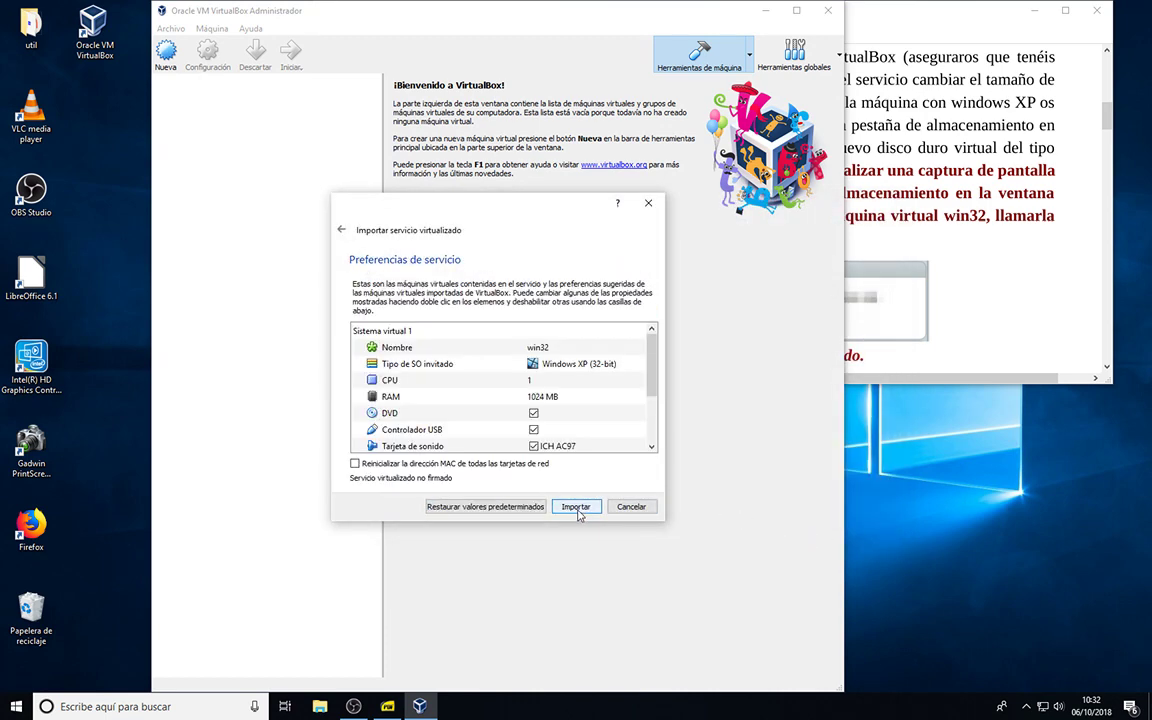
Set the imported machine's RAM to 1536 MB in the appliance preferences
{"action": "left_click", "coordinate": [544, 400]}
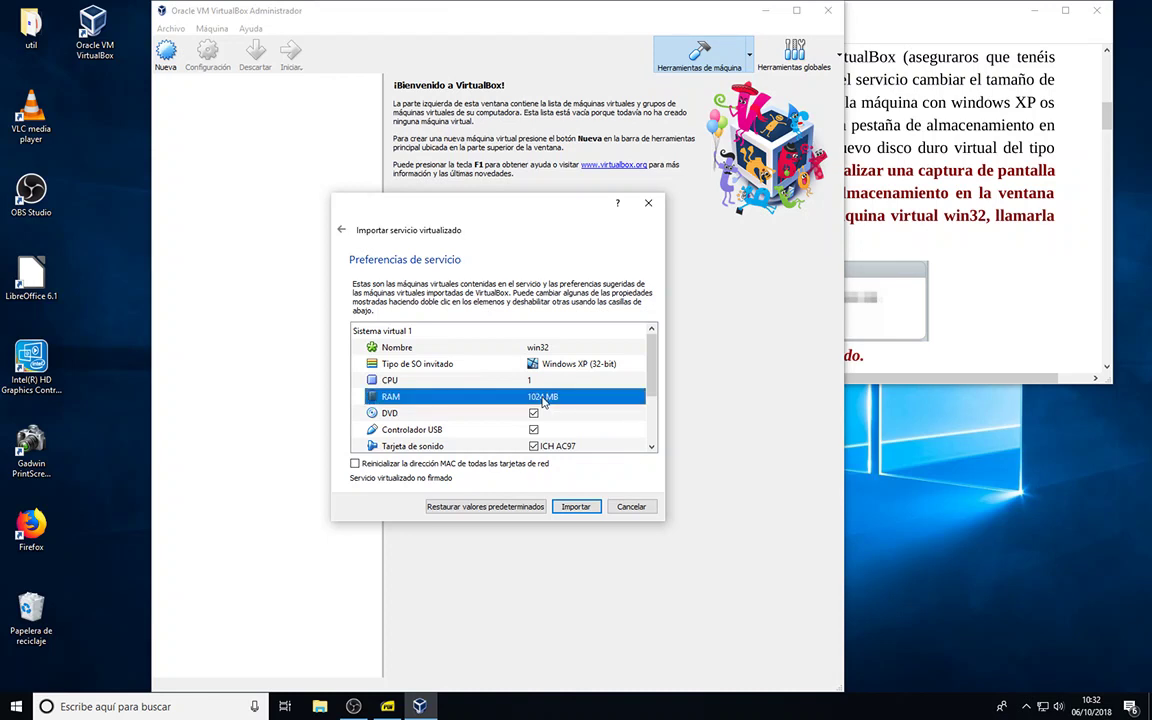
{"action": "left_click", "coordinate": [544, 400]}
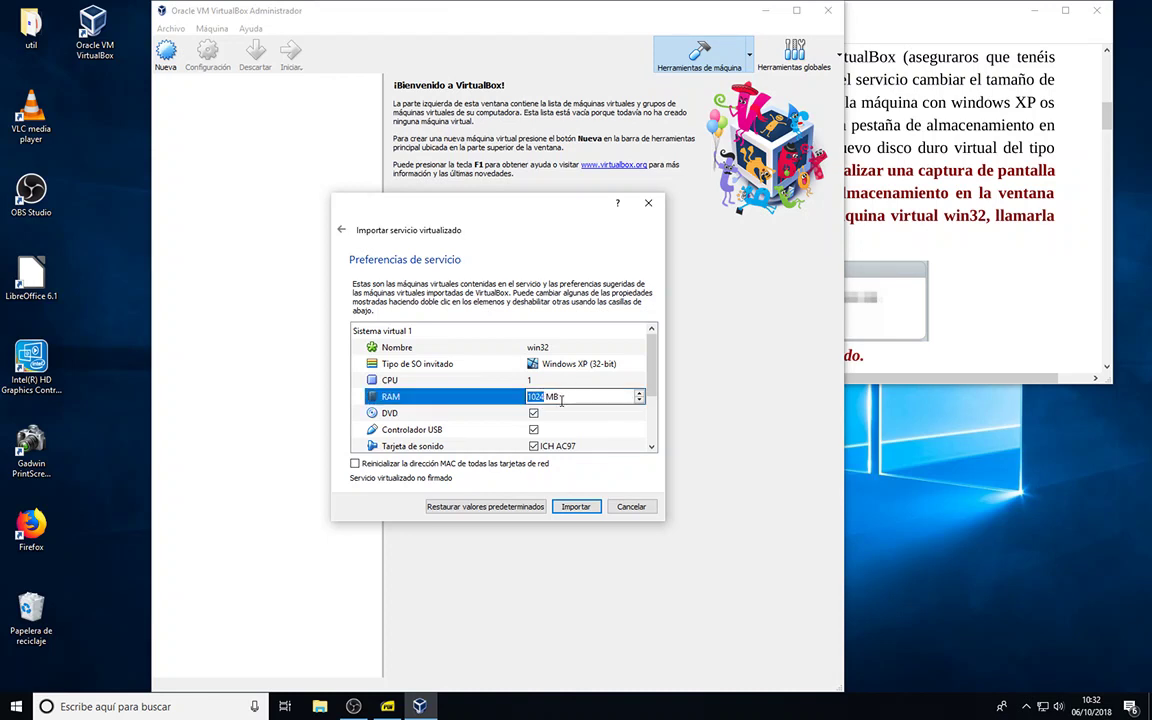
{"action": "type", "text": "153"}
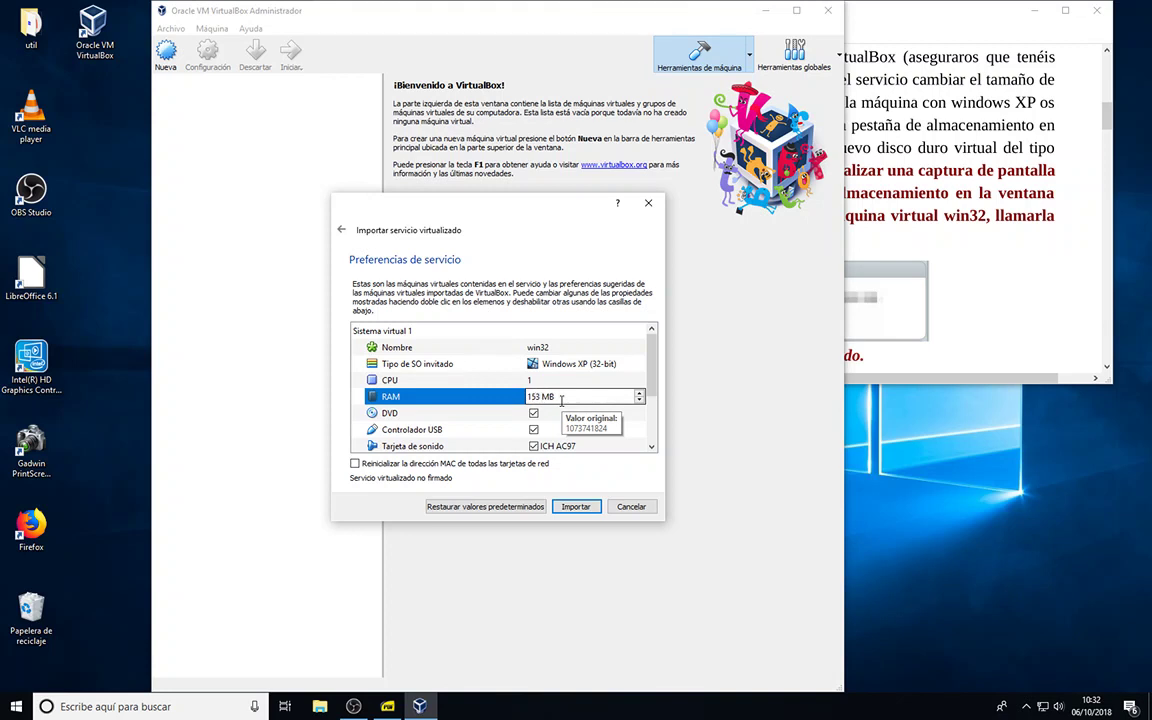
{"action": "type", "text": "5"}
{"action": "left_click", "coordinate": [639, 393]}
Enable reinitializing the MAC address of all network cards and import the appliance
{"action": "left_click_drag", "start_coordinate": [655, 388], "coordinate": [649, 428]}
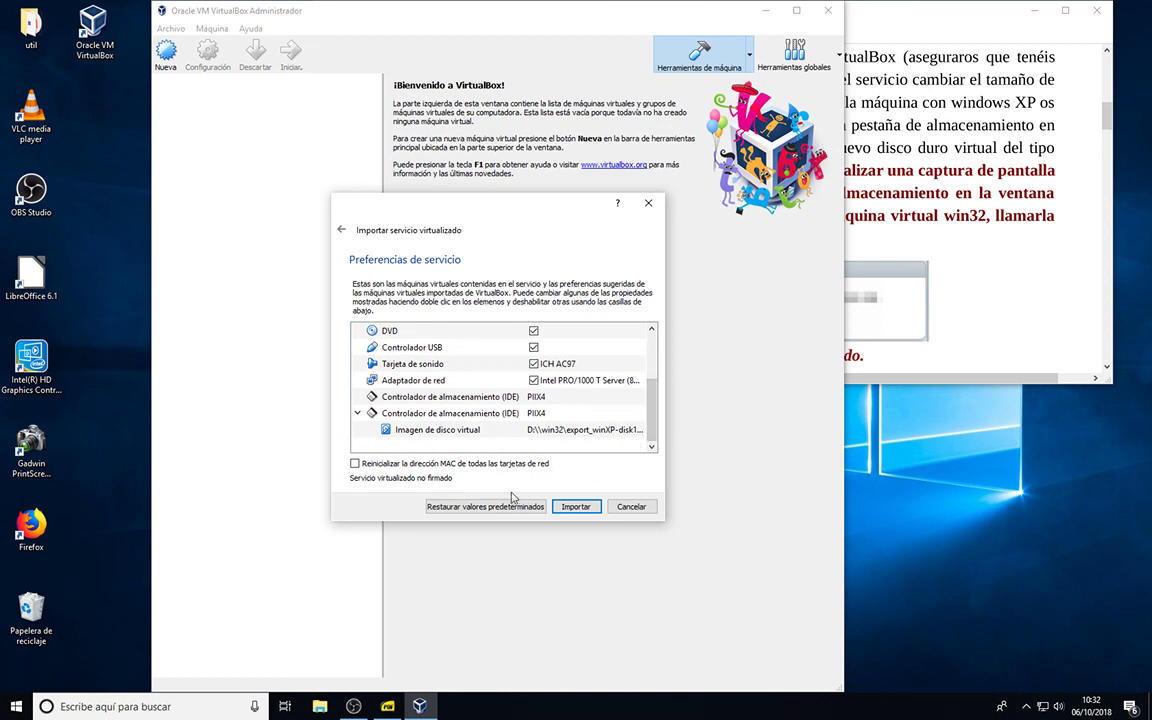
{"action": "left_click", "coordinate": [355, 464]}
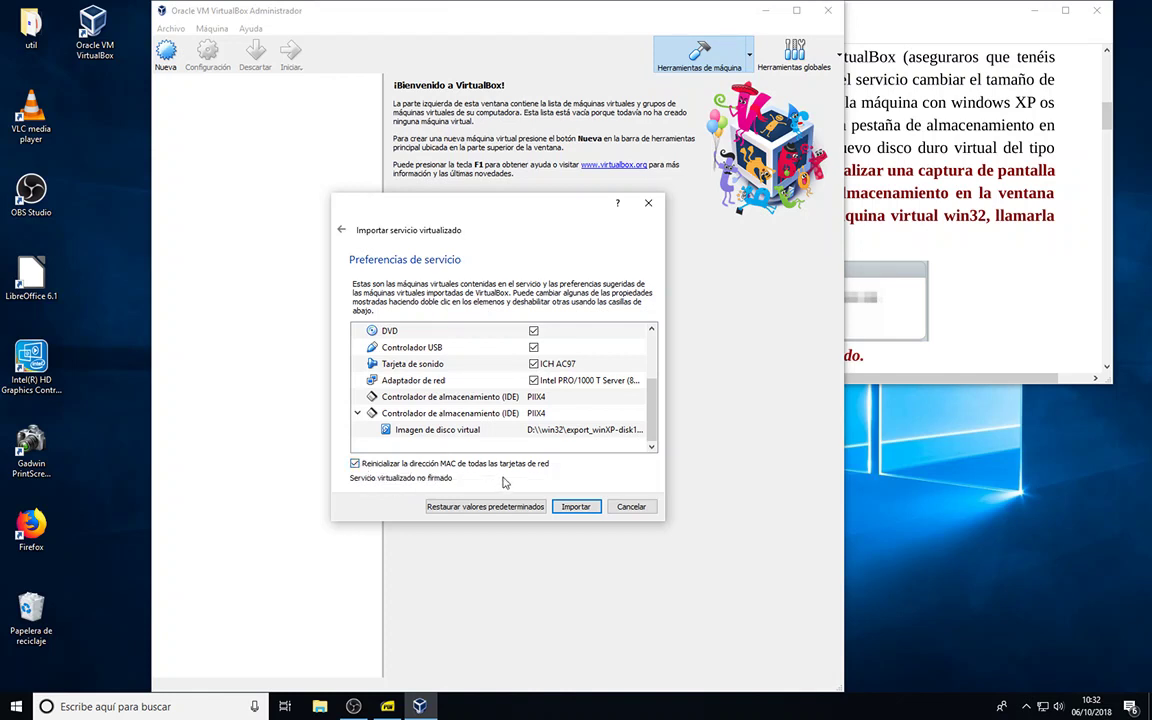
{"action": "left_click", "coordinate": [578, 507]}
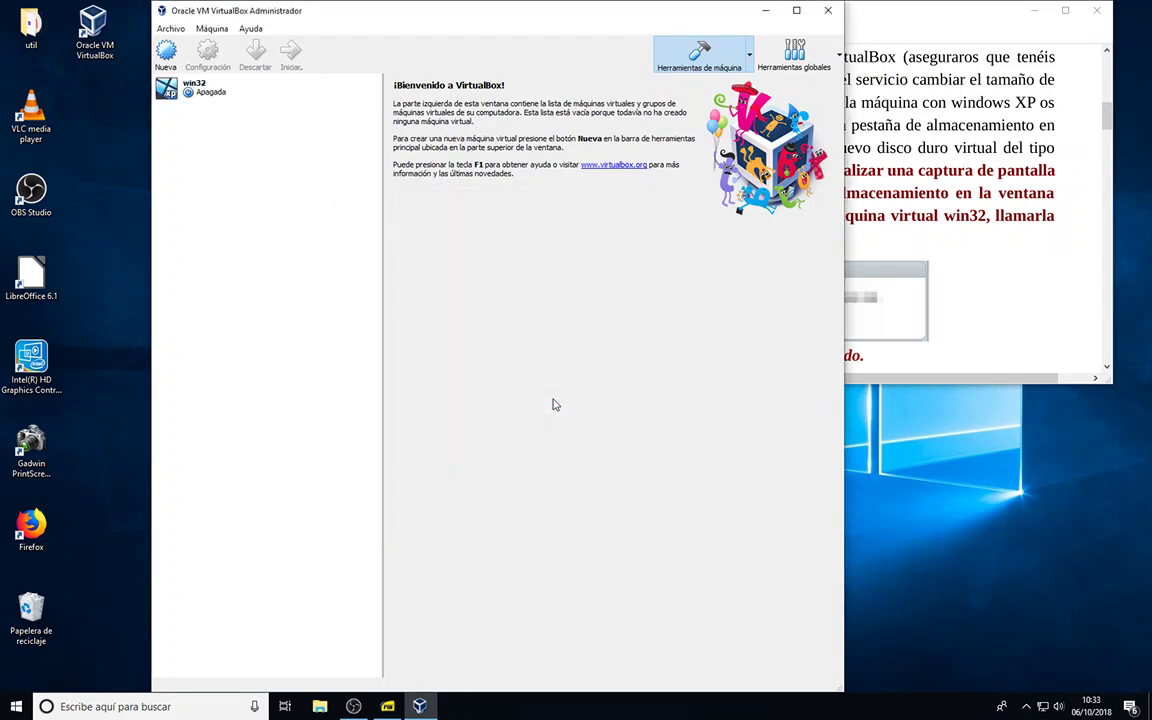
Show the details of the win32 machine and enable PAE/NX in its processor settings
{"action": "left_click", "coordinate": [202, 89]}
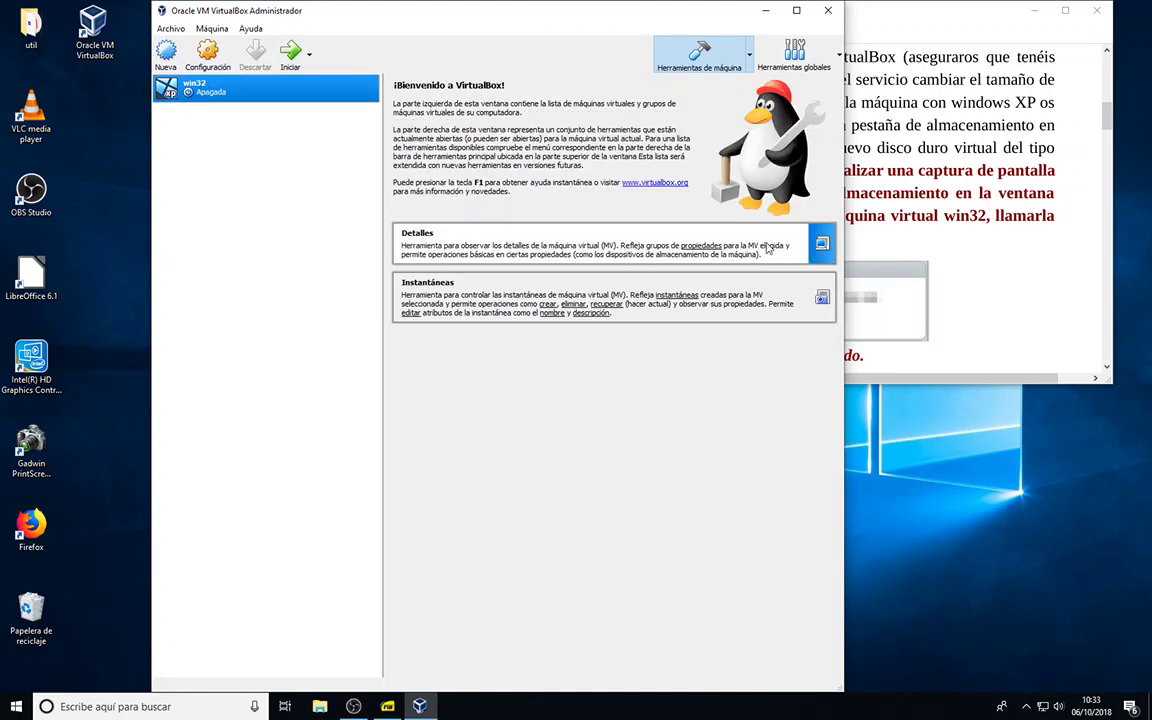
{"action": "left_click", "coordinate": [820, 246]}
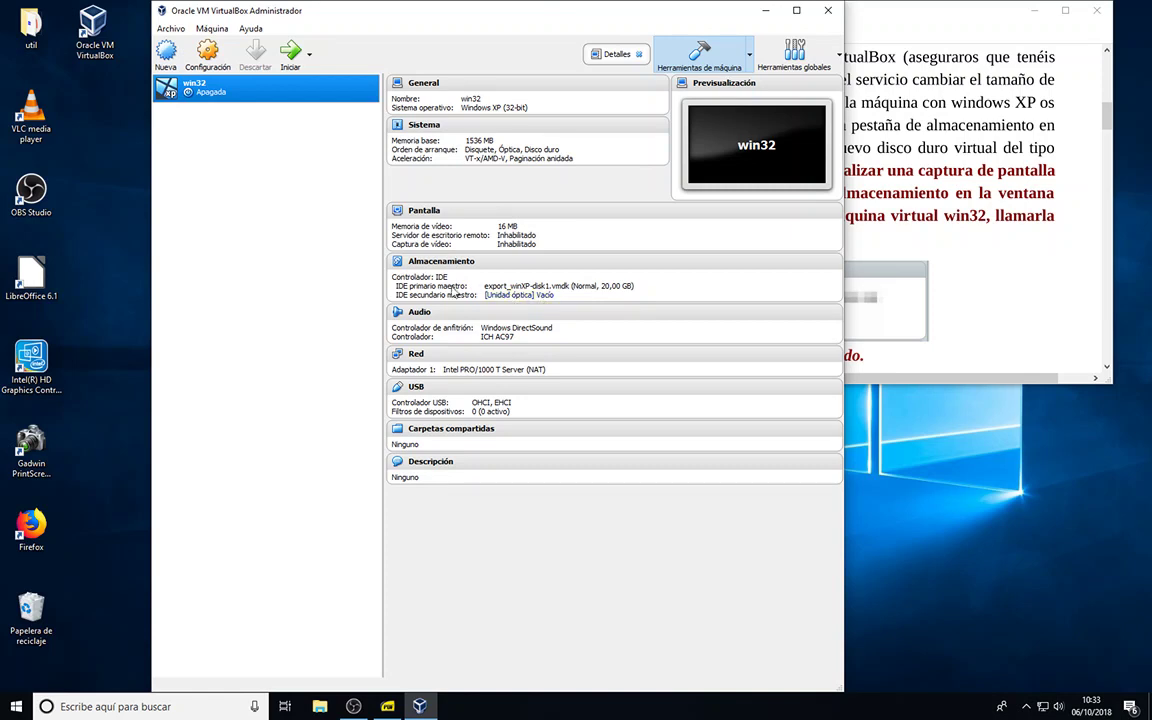
{"action": "left_click", "coordinate": [203, 48]}
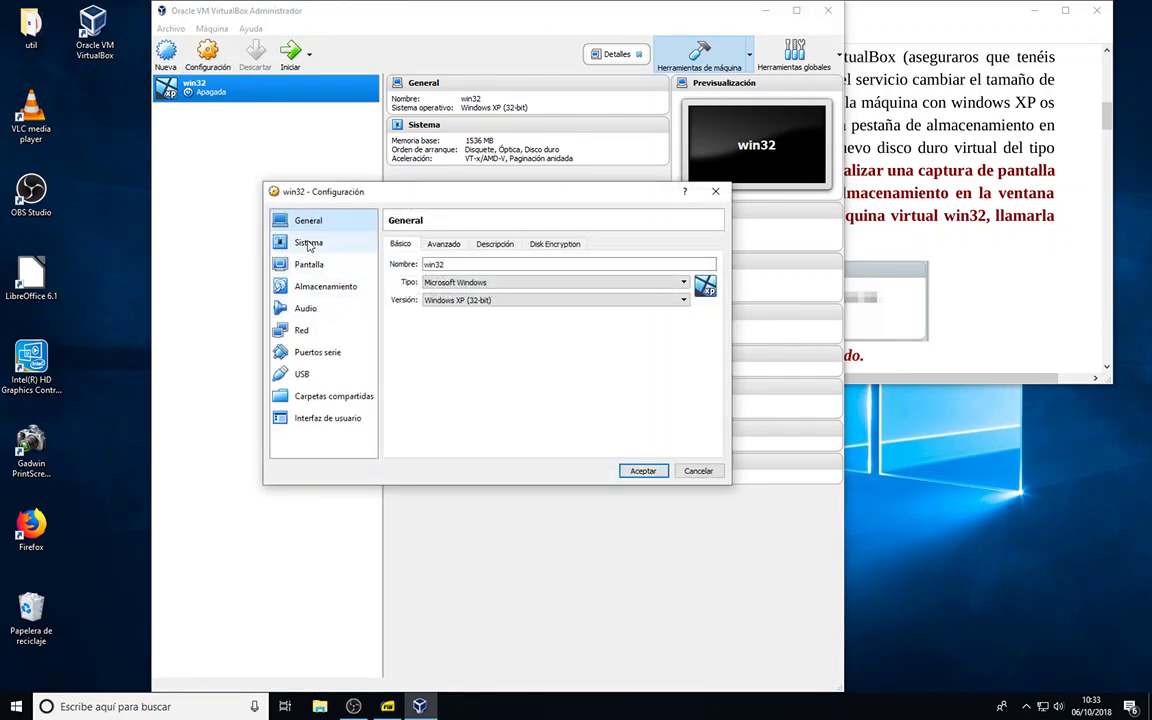
{"action": "left_click", "coordinate": [309, 244]}
{"action": "left_click", "coordinate": [457, 244]}
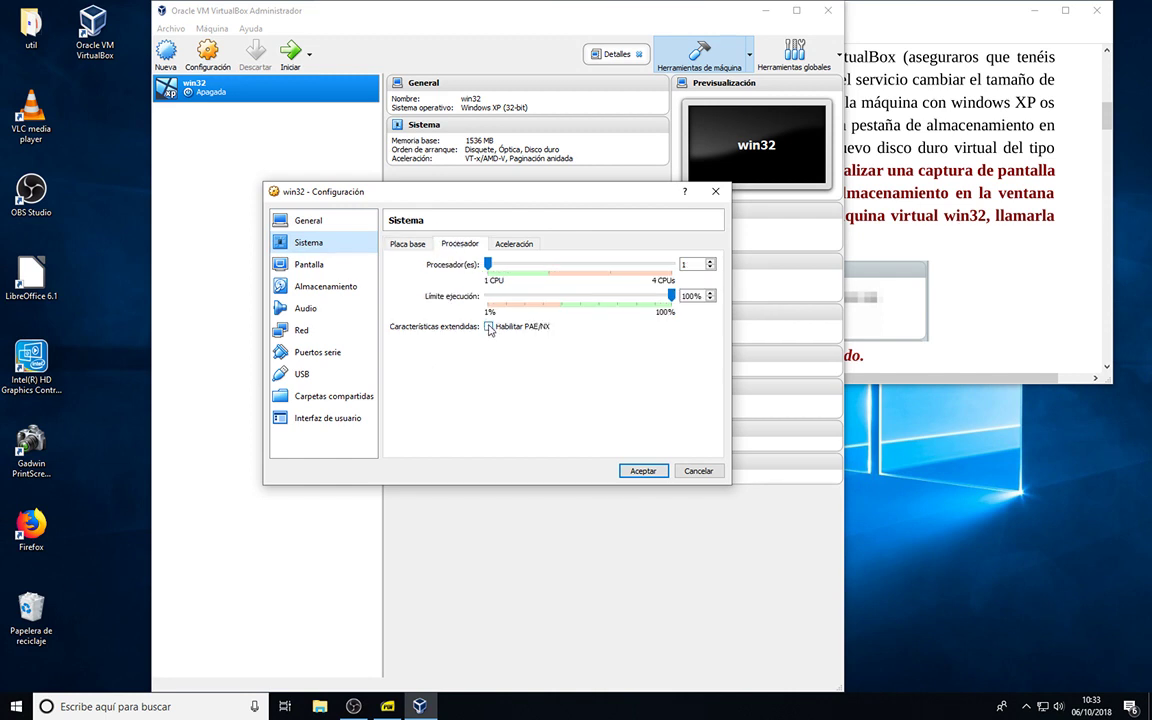
{"action": "left_click", "coordinate": [489, 327]}
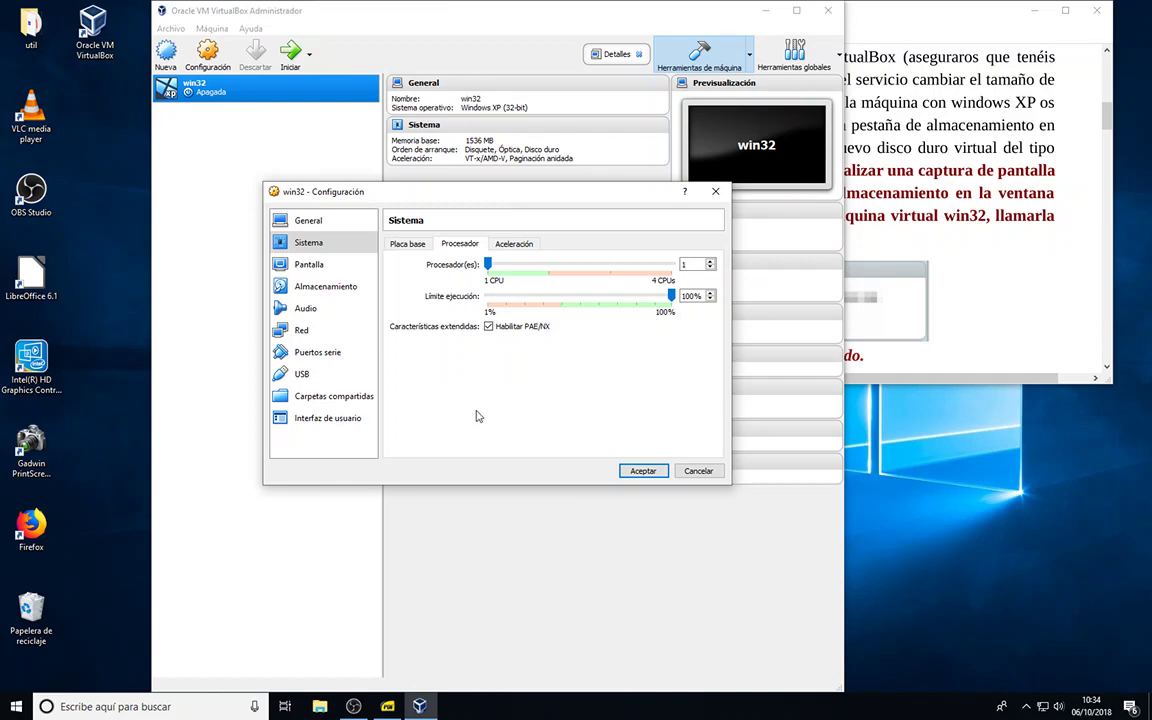
{"action": "left_click", "coordinate": [643, 471]}
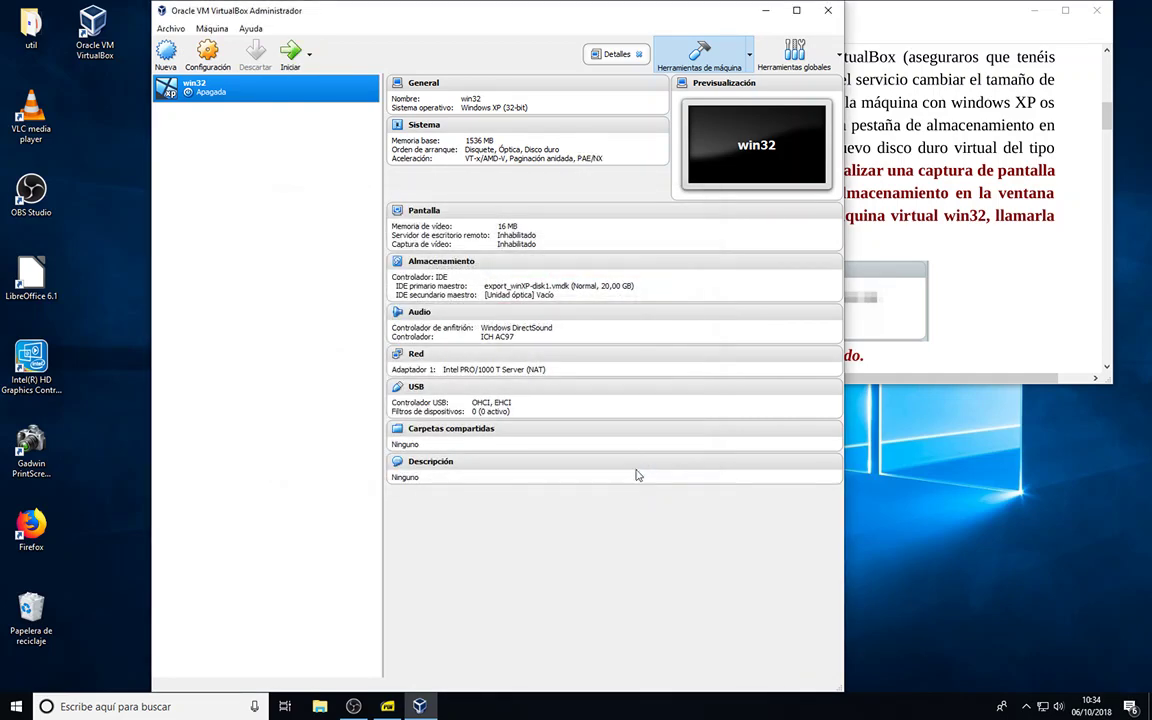
Check the assignment in ev1_tutoria2.pdf and start the win32 virtual machine
{"action": "left_click", "coordinate": [886, 17]}
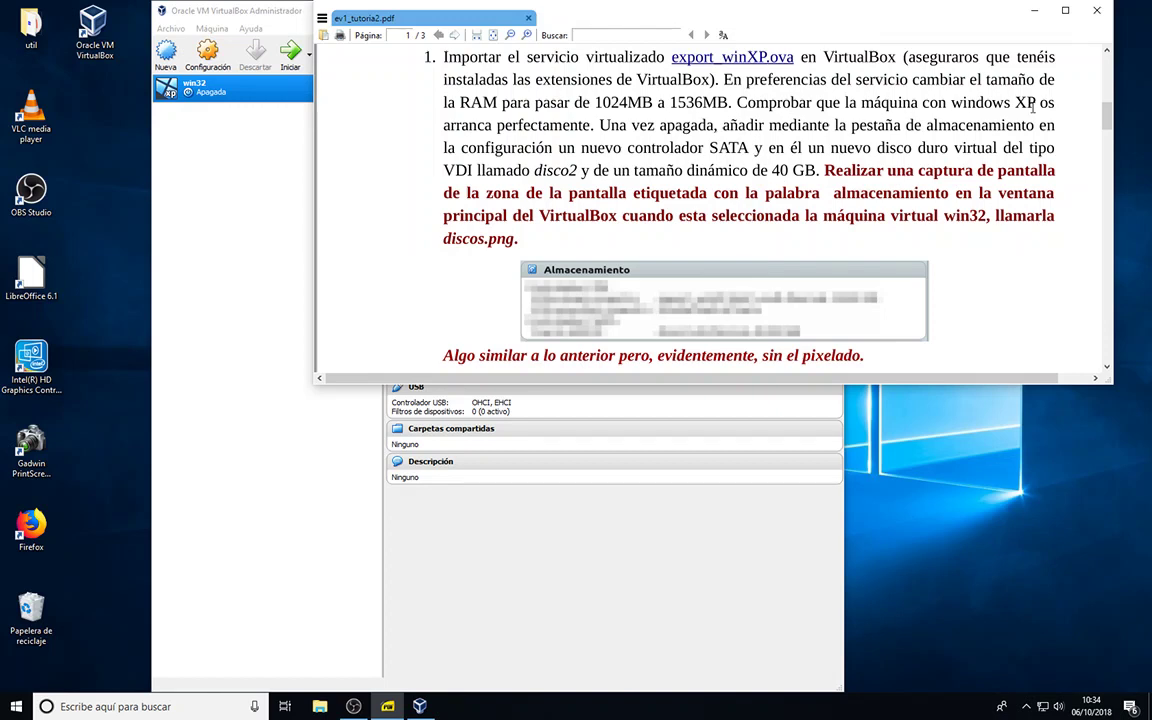
{"action": "left_click", "coordinate": [220, 153]}
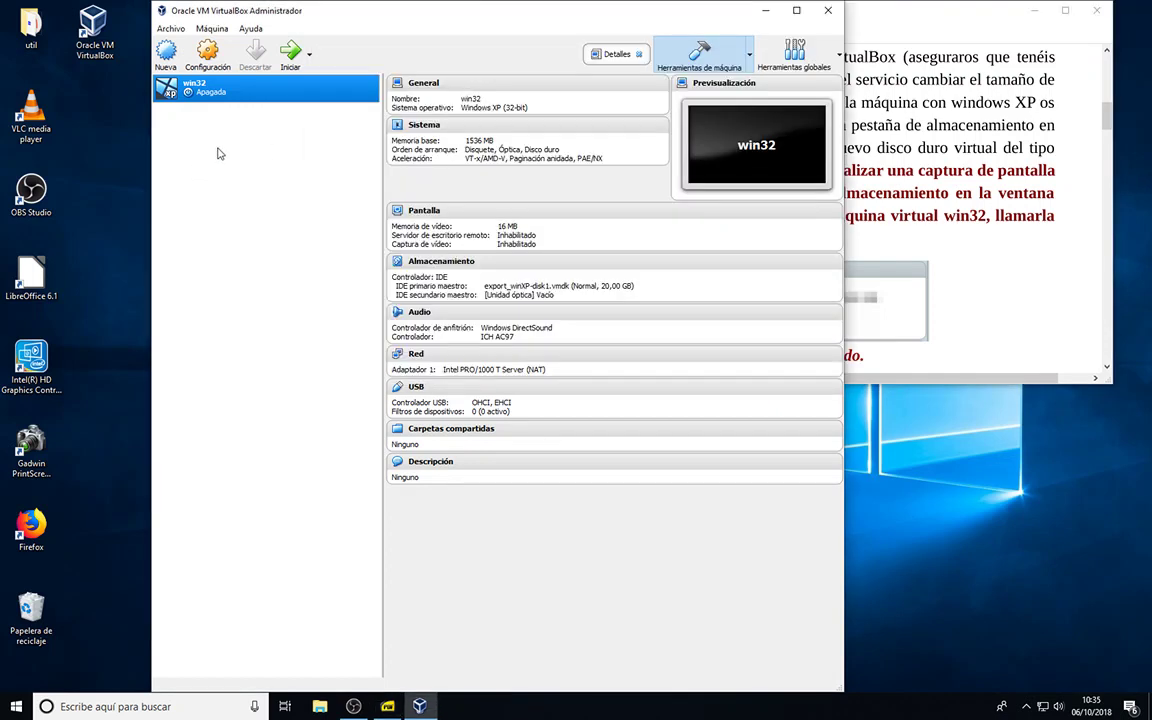
{"action": "left_click", "coordinate": [290, 52]}
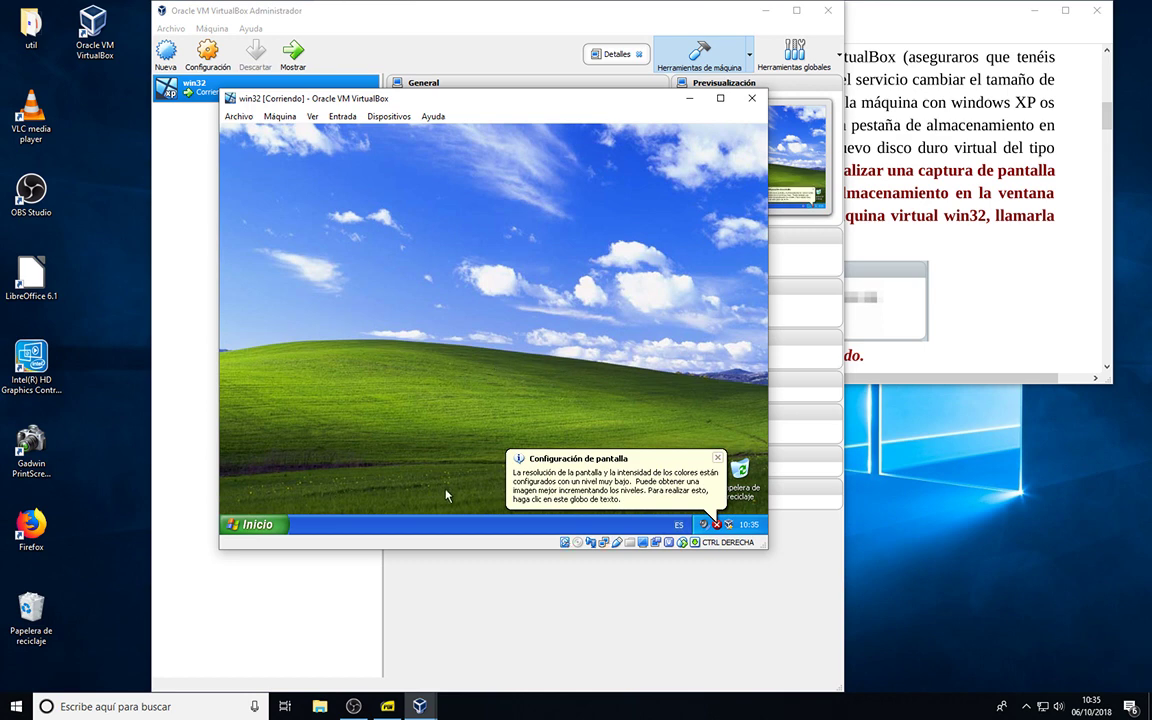
Shut down Windows XP from within the running win32 machine
{"action": "left_click", "coordinate": [268, 526]}
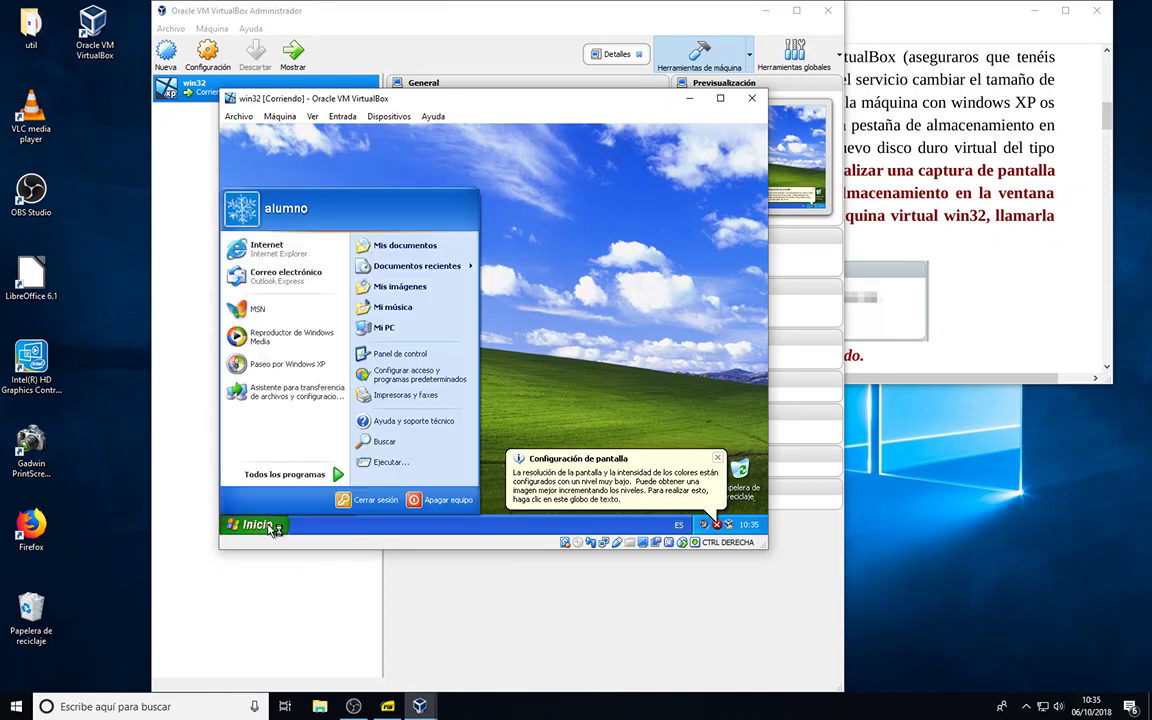
{"action": "left_click", "coordinate": [416, 500]}
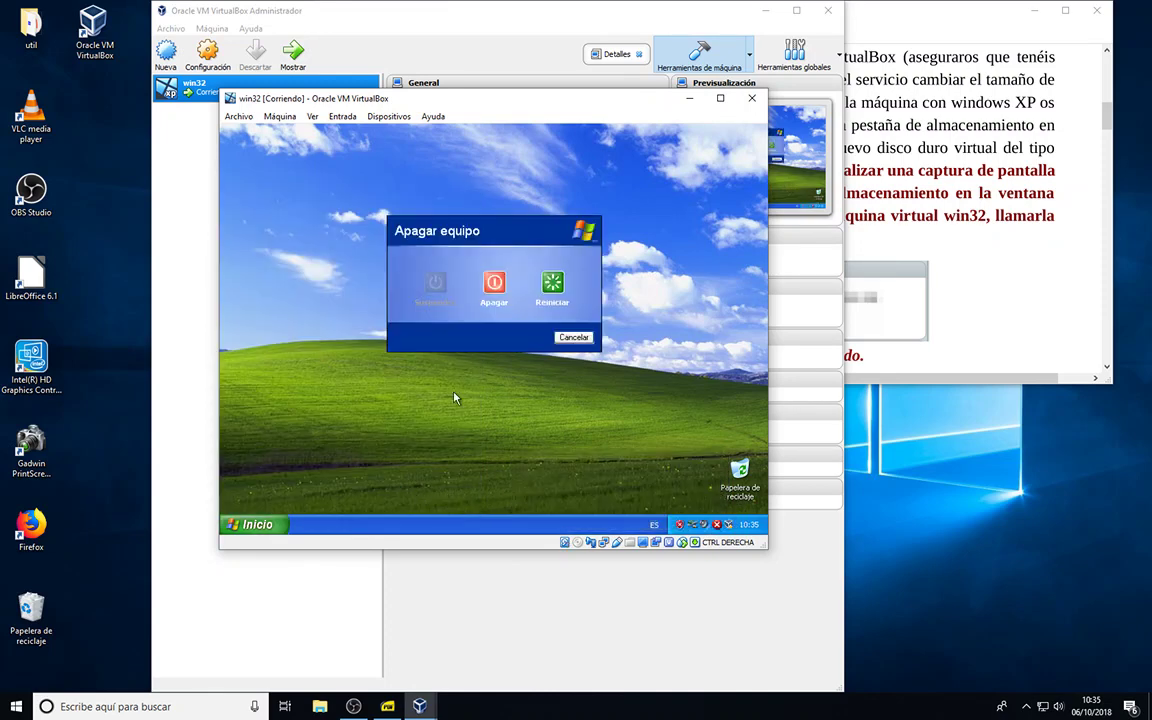
{"action": "left_click", "coordinate": [490, 290]}
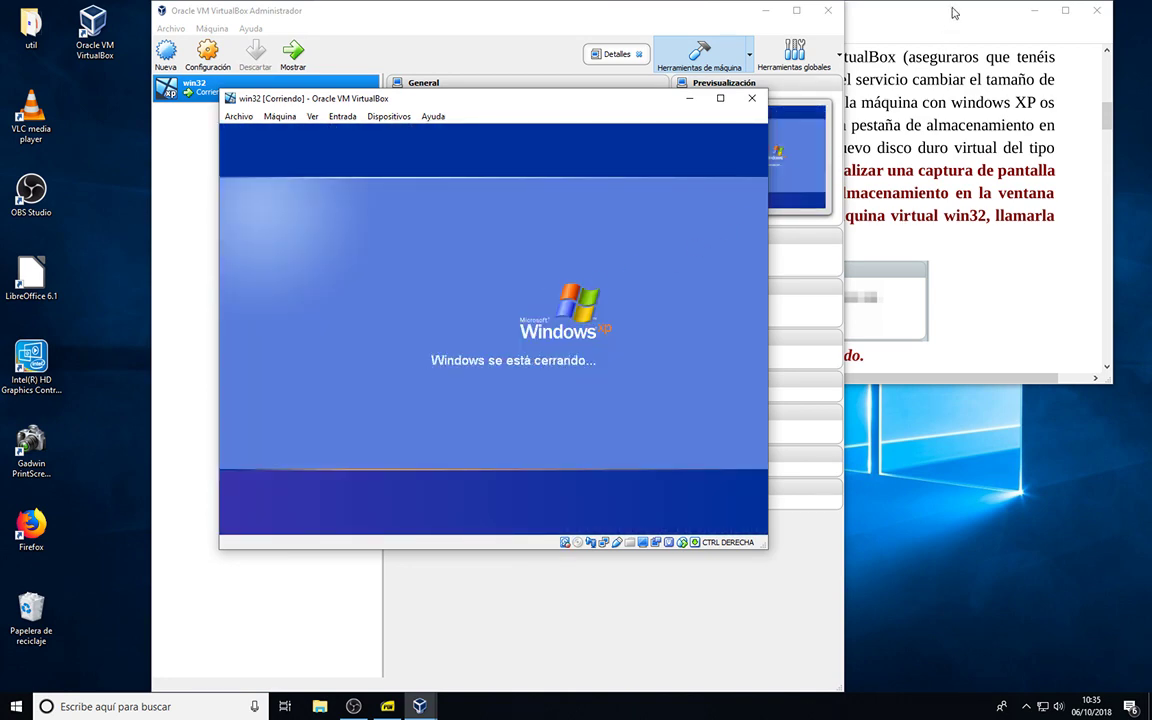
Reread the disk requirements in the PDF and add a SATA controller to win32's storage settings
{"action": "left_click", "coordinate": [953, 13]}
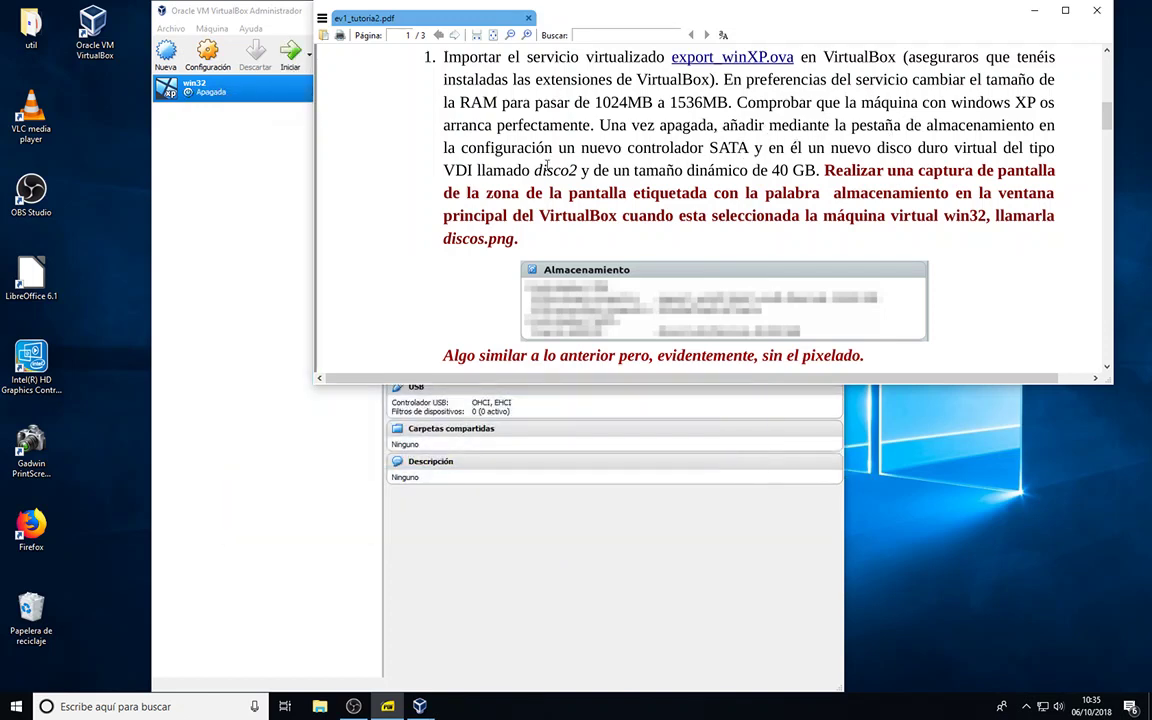
{"action": "left_click", "coordinate": [250, 283]}
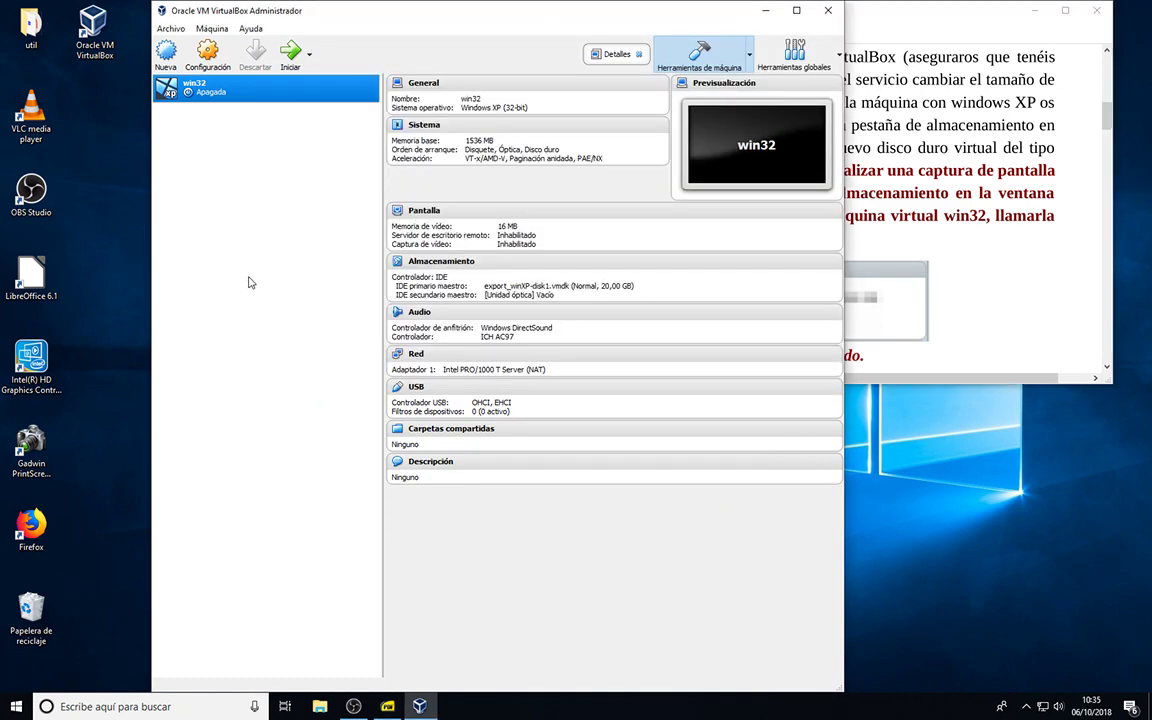
{"action": "left_click", "coordinate": [208, 55]}
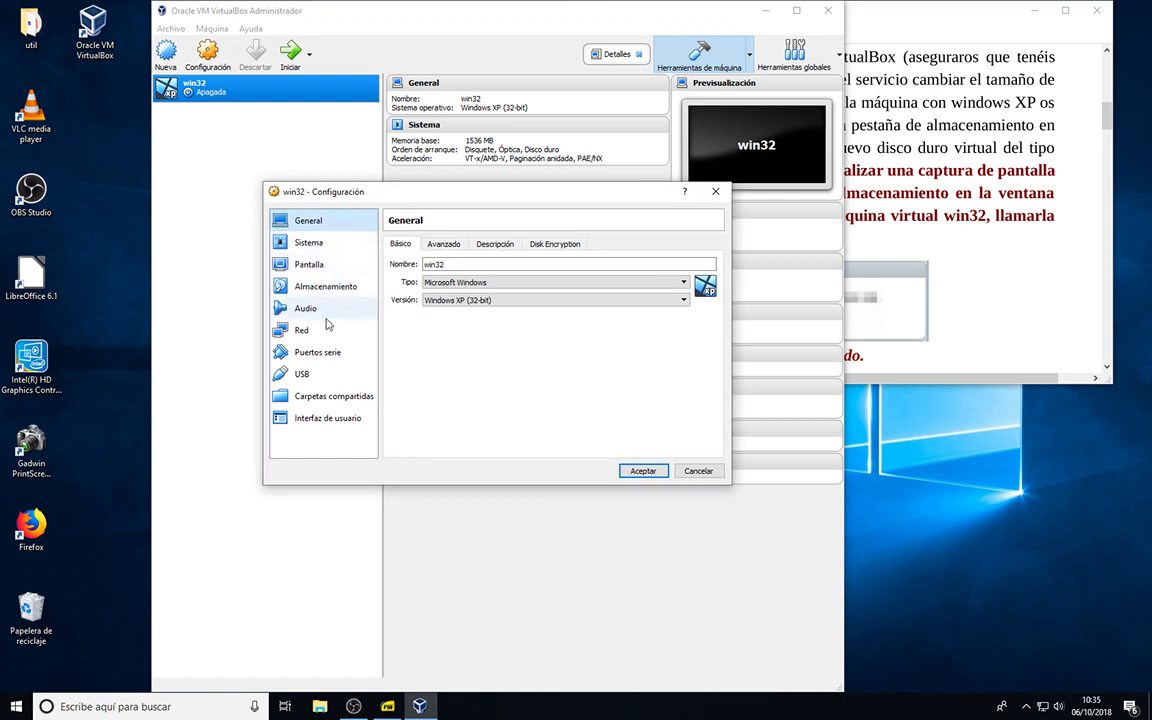
{"action": "left_click", "coordinate": [323, 290]}
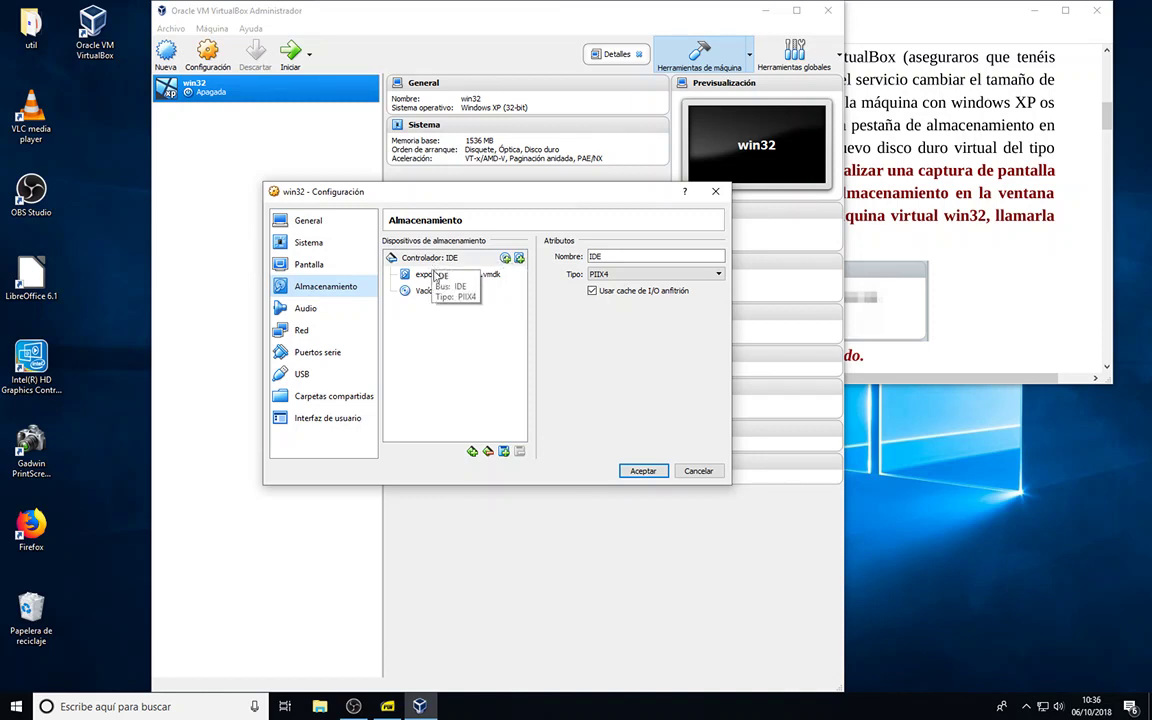
{"action": "left_click", "coordinate": [473, 453]}
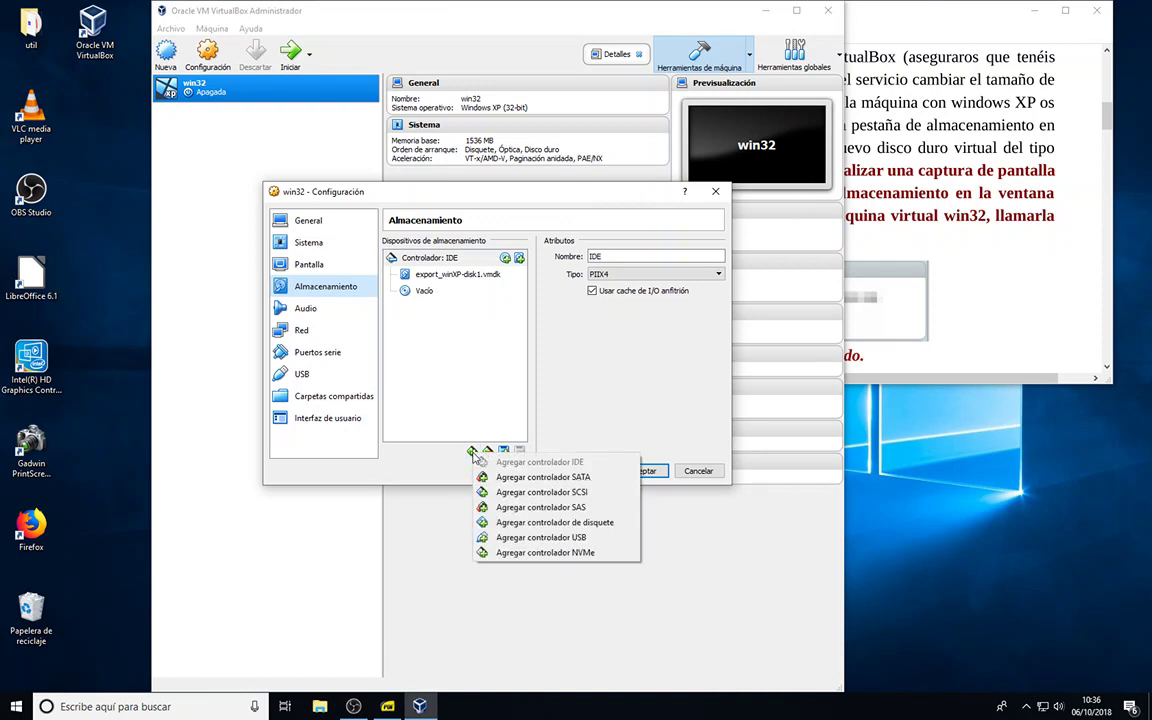
{"action": "left_click", "coordinate": [535, 478]}
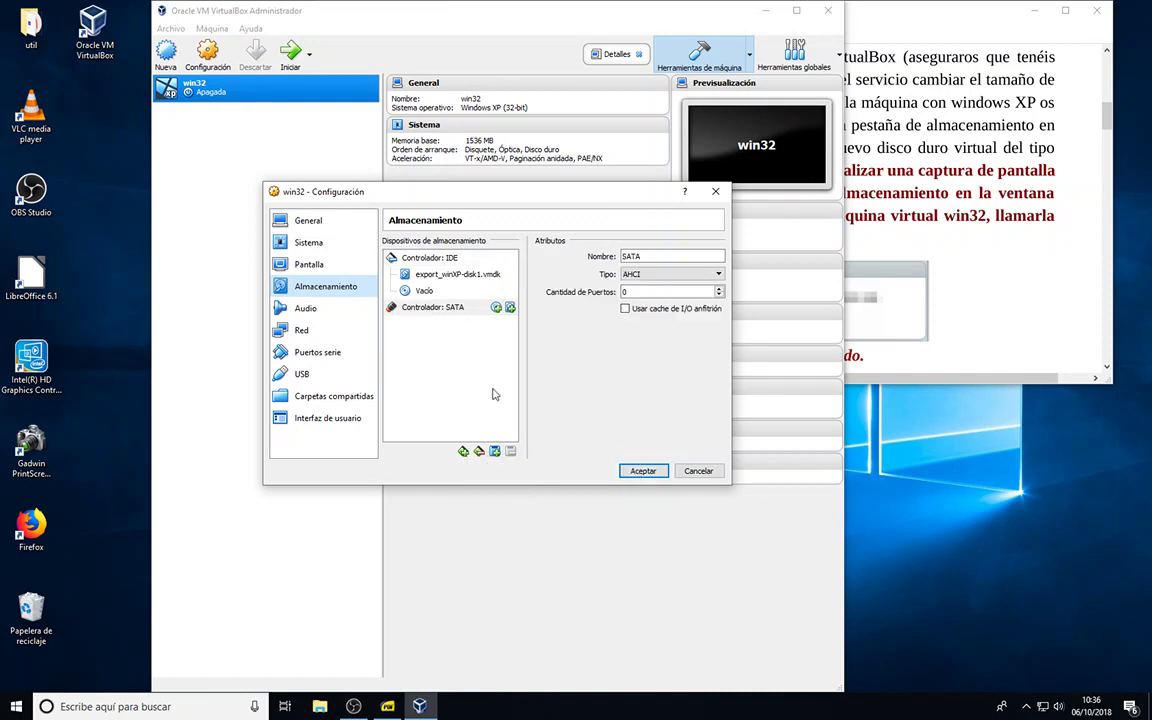
Start a new hard disk on the SATA controller, choosing the VDI format and dynamically allocated storage
{"action": "left_click", "coordinate": [510, 308]}
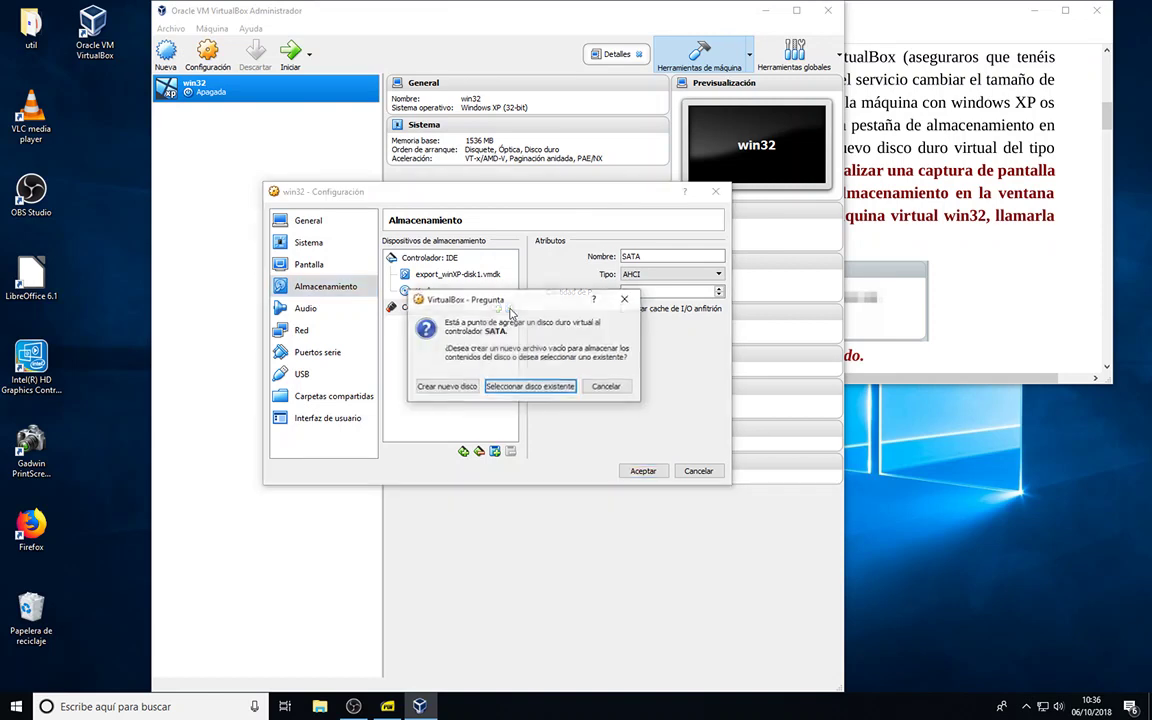
{"action": "left_click", "coordinate": [447, 387]}
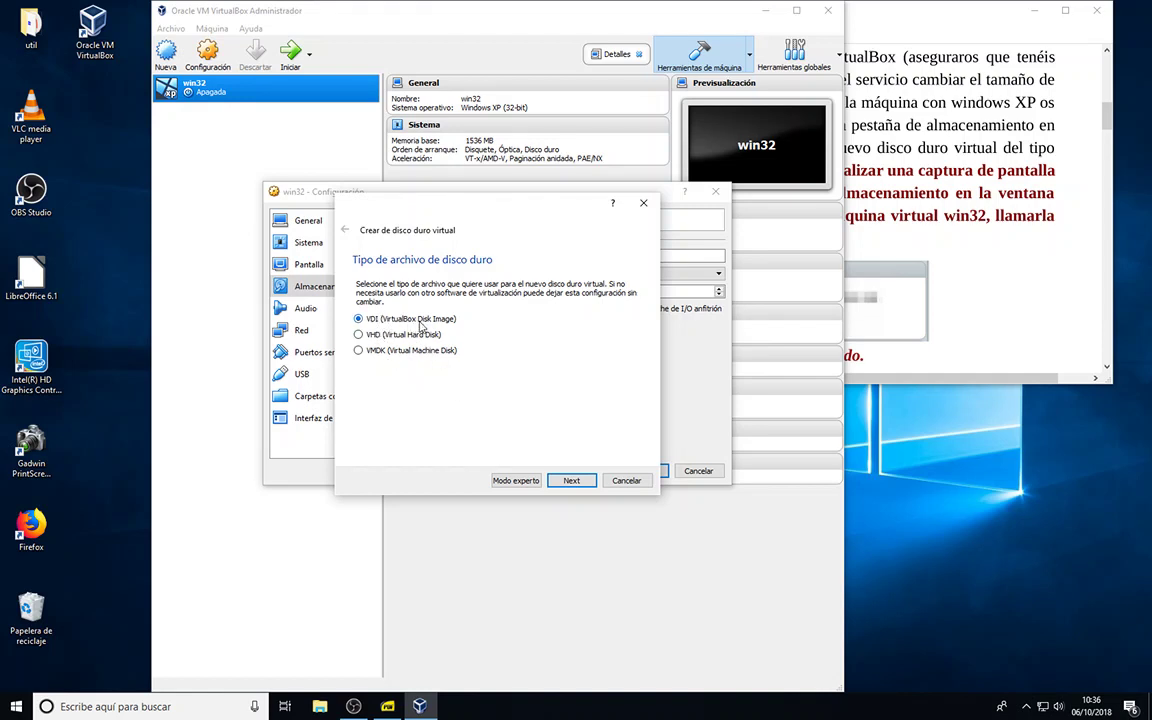
{"action": "left_click", "coordinate": [571, 481]}
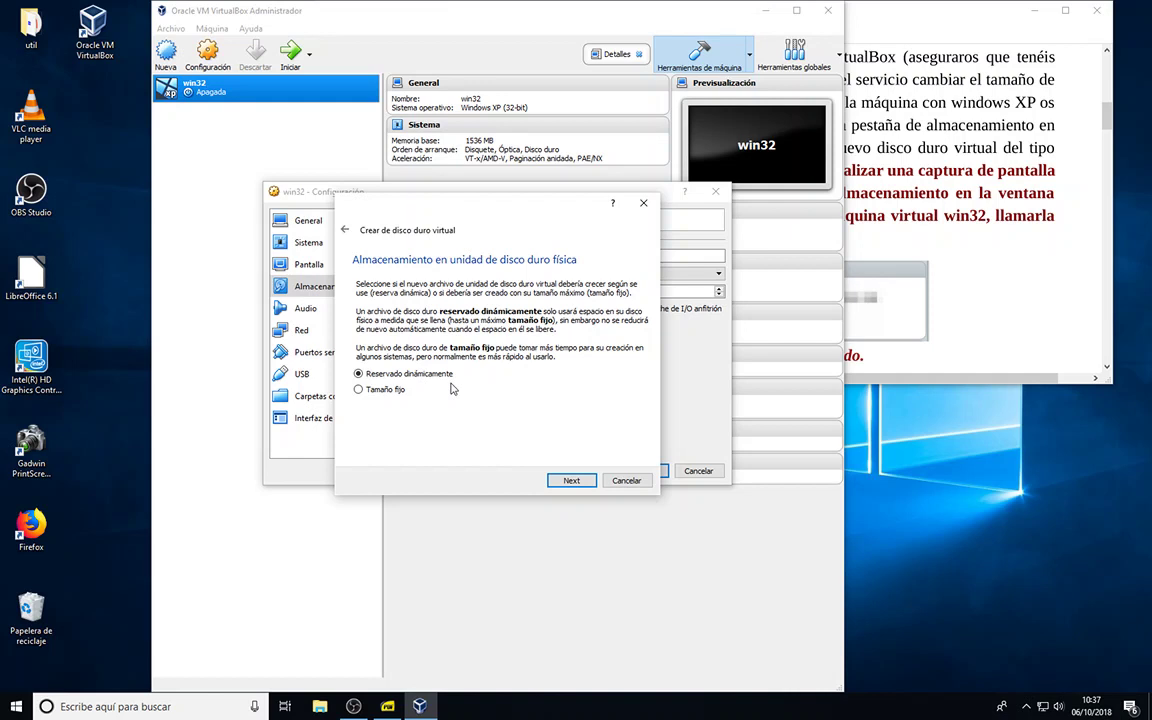
{"action": "left_click", "coordinate": [570, 481]}
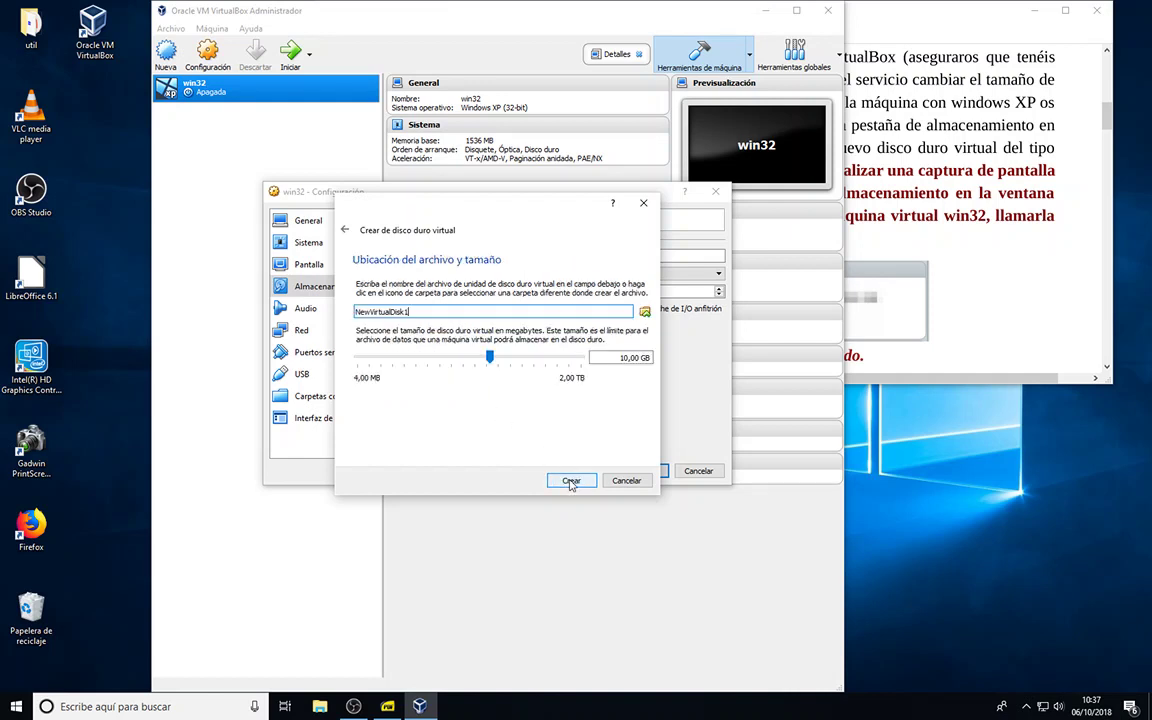
Create the virtual disk as disco2 with a size of 40 GB, review its attributes and accept the machine settings
{"action": "left_click", "coordinate": [622, 357]}
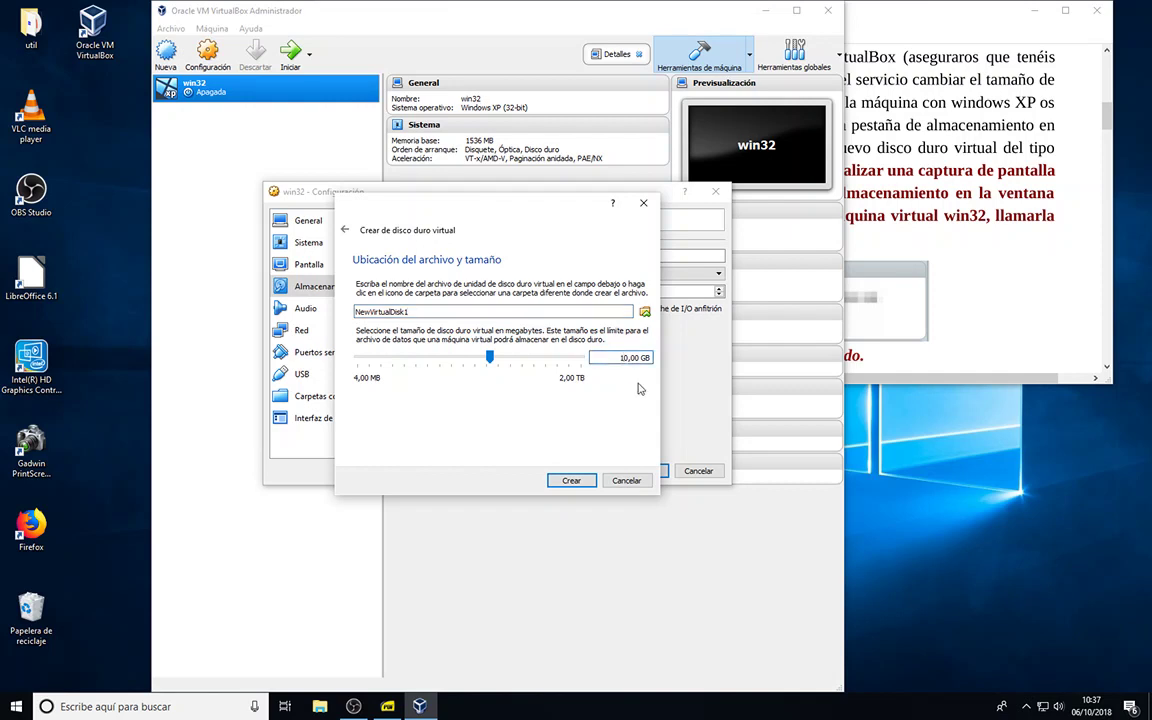
{"action": "key", "text": "BackSpace"}
{"action": "type", "text": "4"}
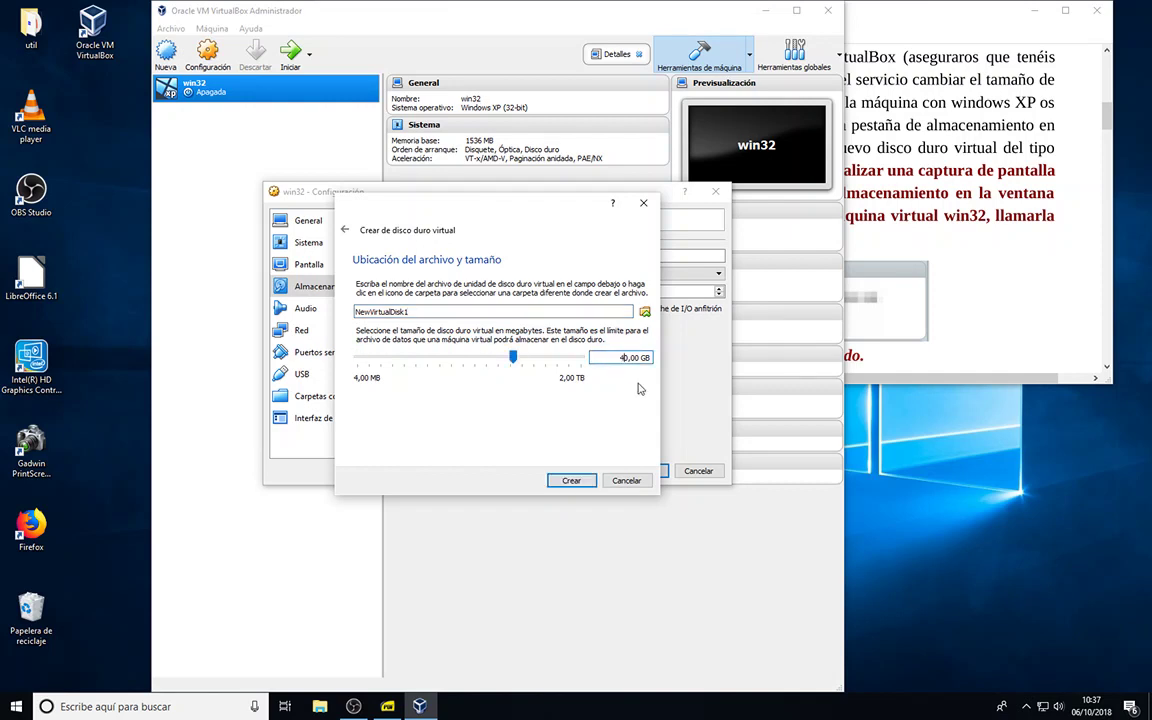
{"action": "double_click", "coordinate": [416, 311]}
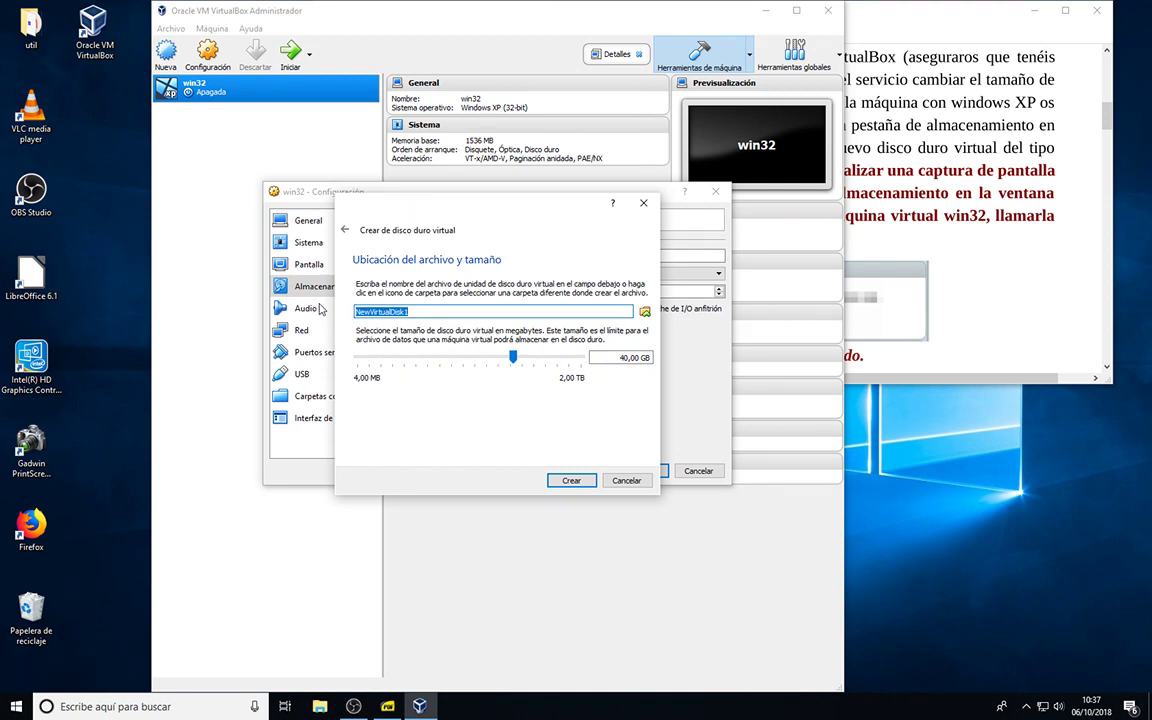
{"action": "type", "text": "disco2"}
{"action": "key", "text": "Return"}
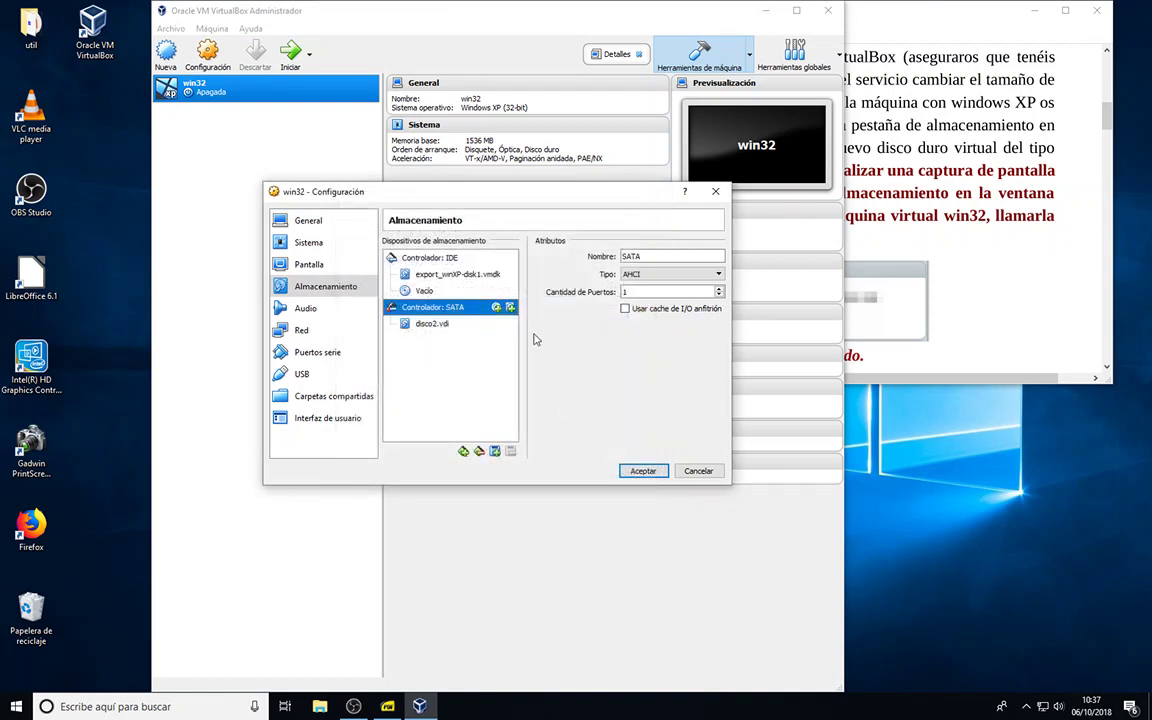
{"action": "left_click", "coordinate": [434, 325]}
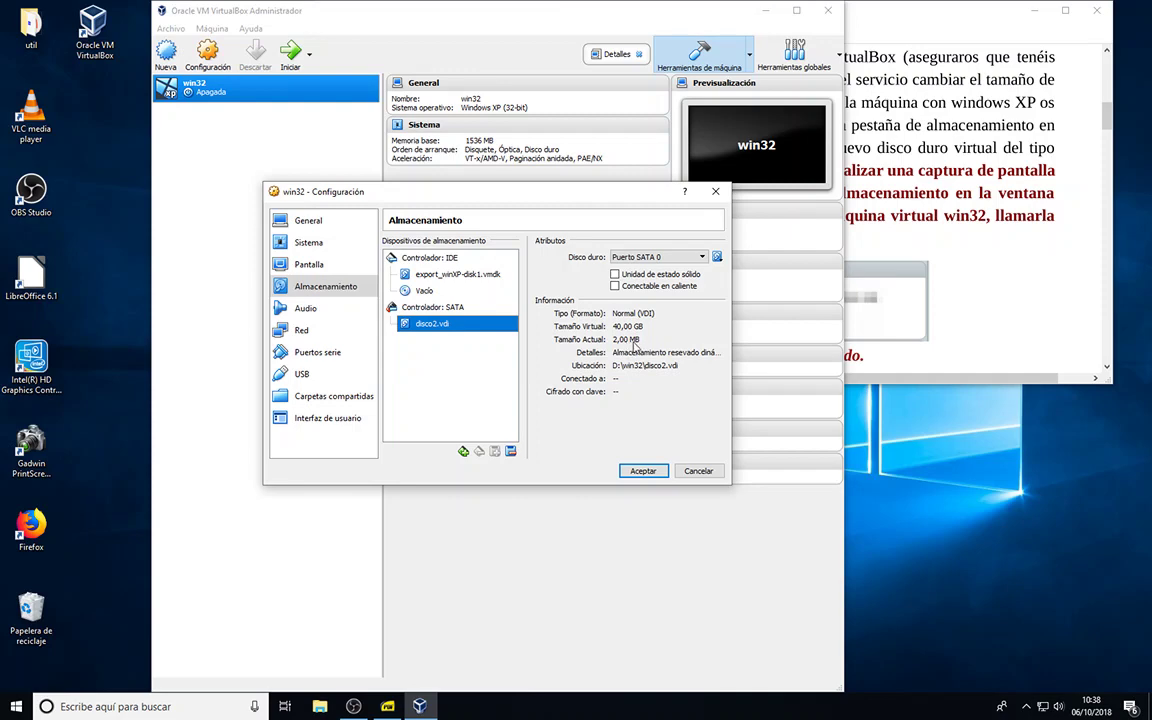
{"action": "left_click", "coordinate": [645, 474]}
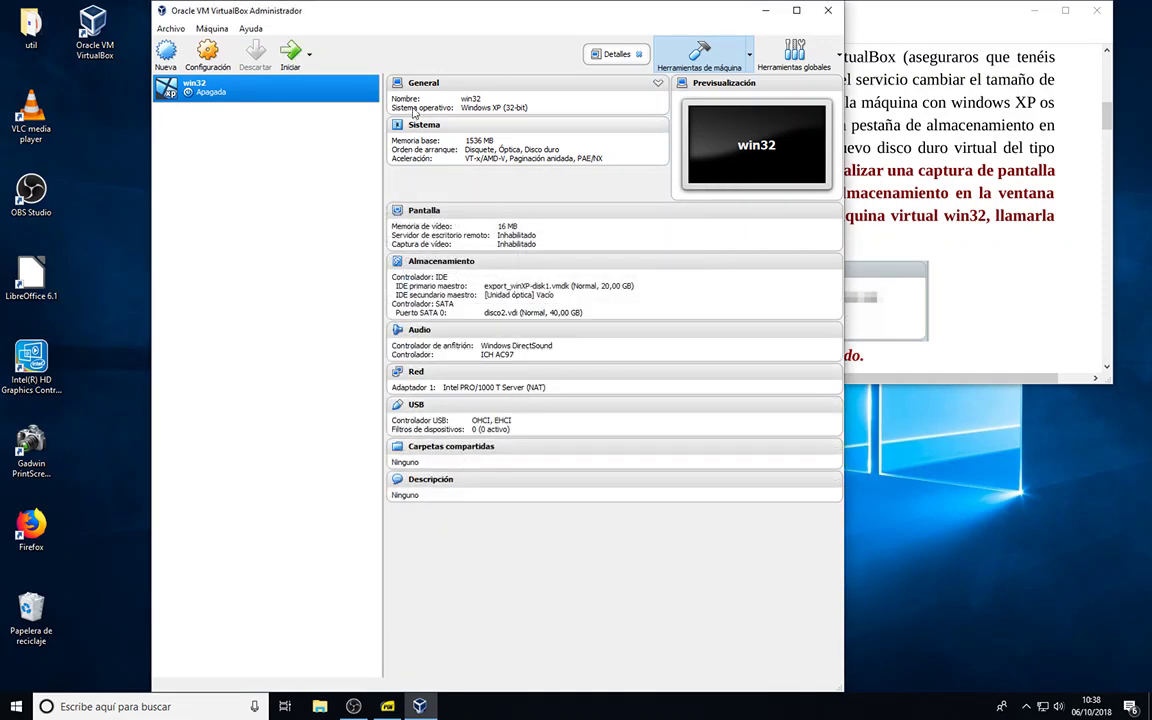
Check the screenshot instructions in the PDF and capture win32's Almacenamiento section with Herramienta Recortes
{"action": "left_click", "coordinate": [850, 20]}
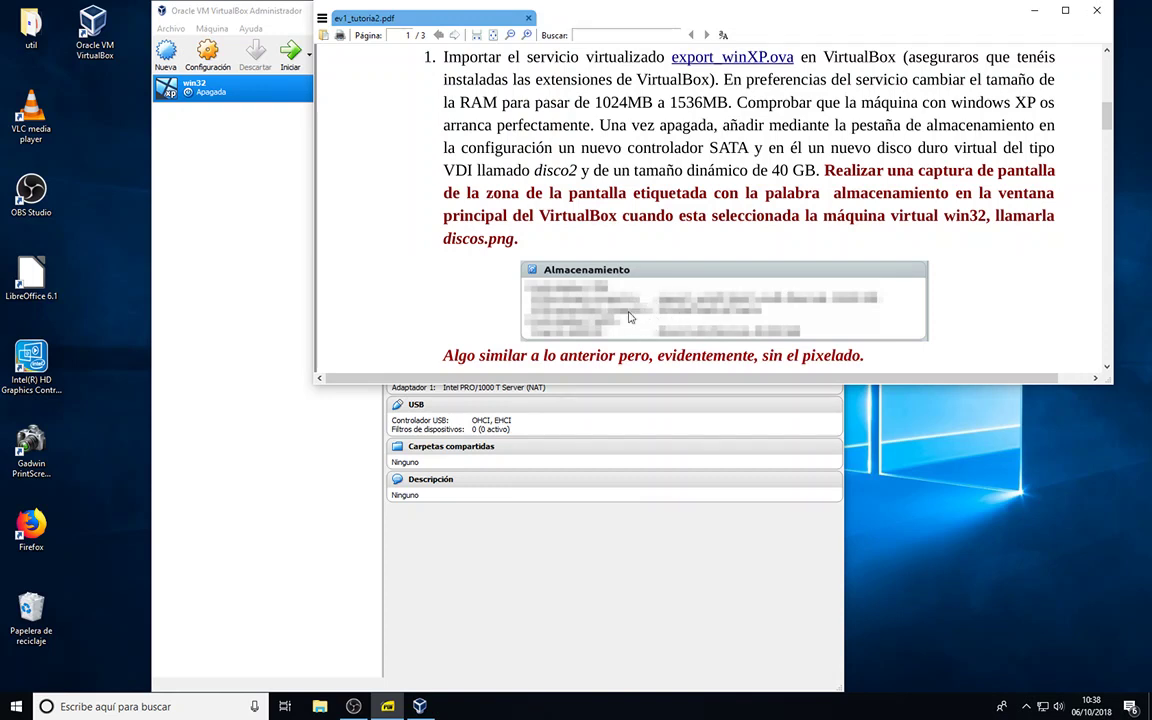
{"action": "left_click", "coordinate": [560, 555]}
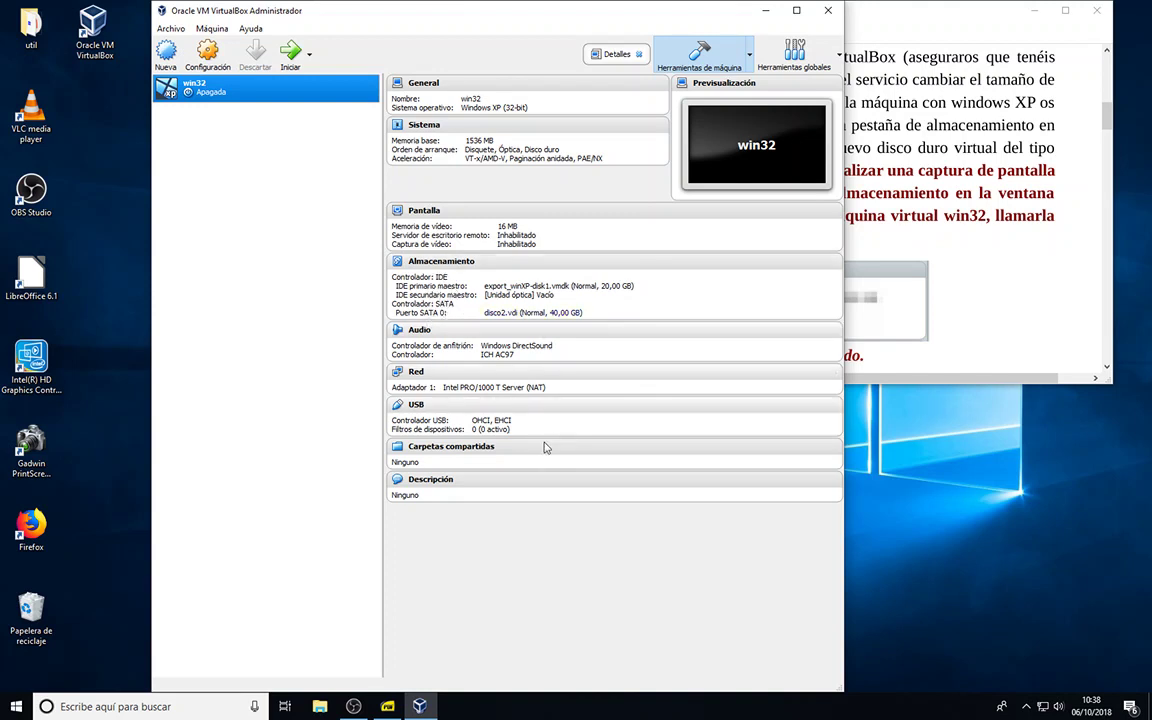
{"action": "left_click", "coordinate": [104, 708]}
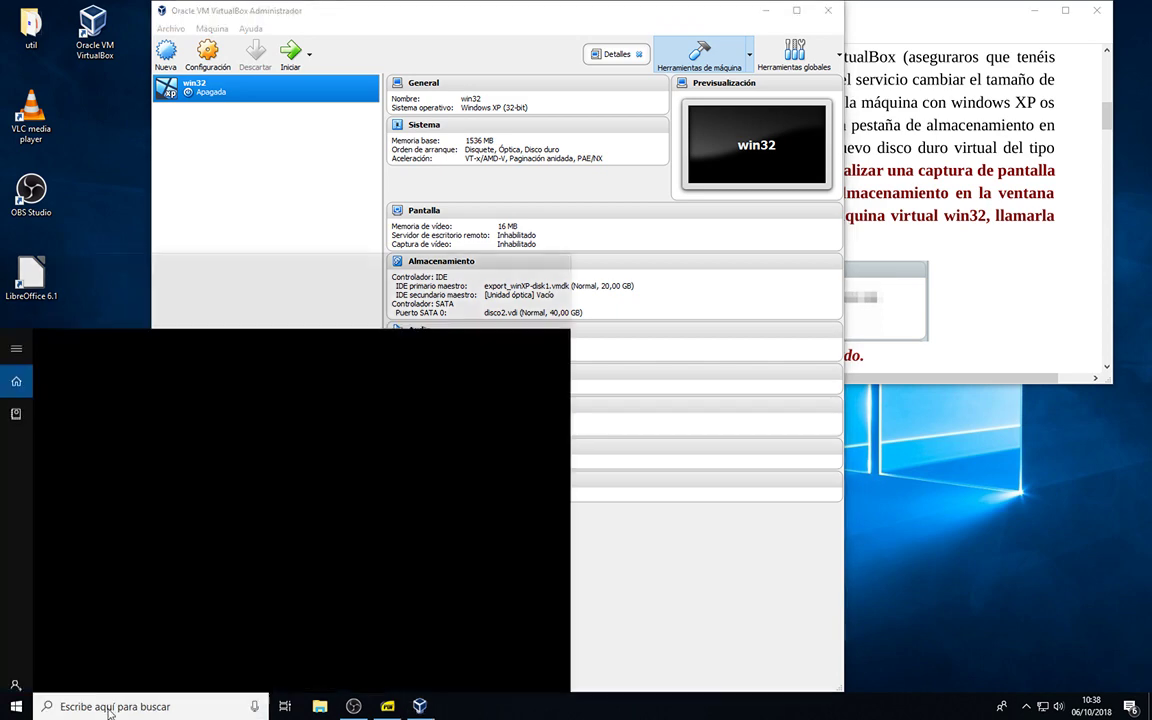
{"action": "type", "text": "rec"}
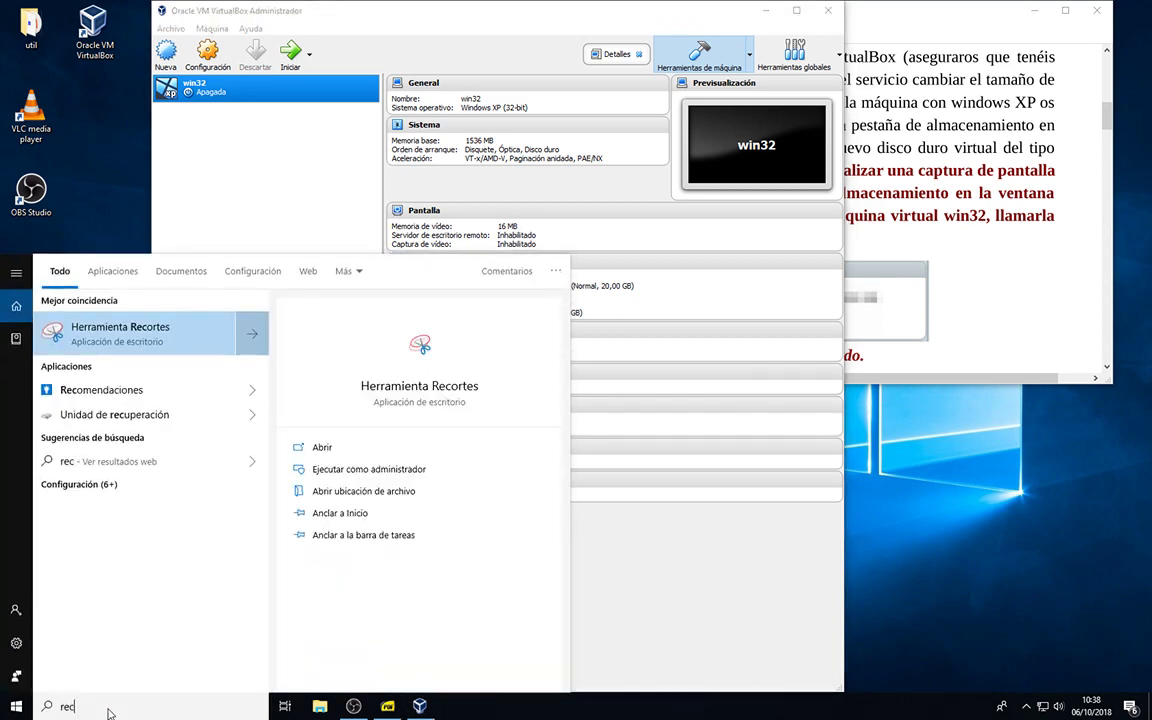
{"action": "left_click", "coordinate": [97, 332]}
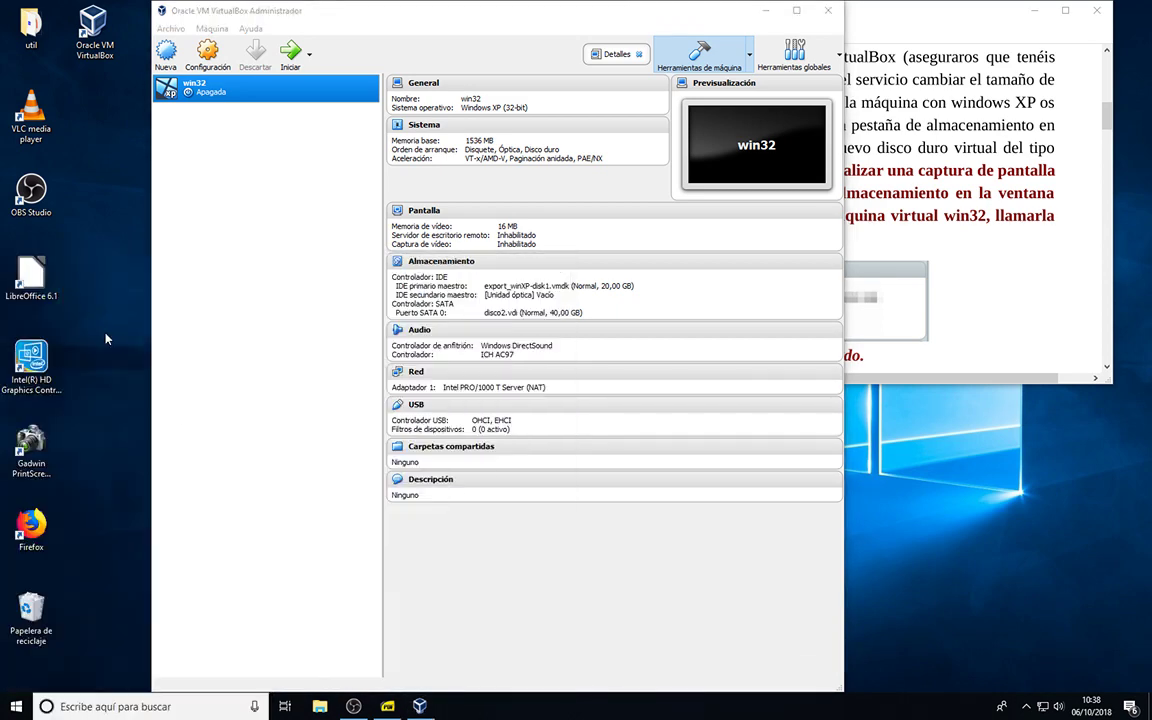
{"action": "left_click", "coordinate": [505, 165]}
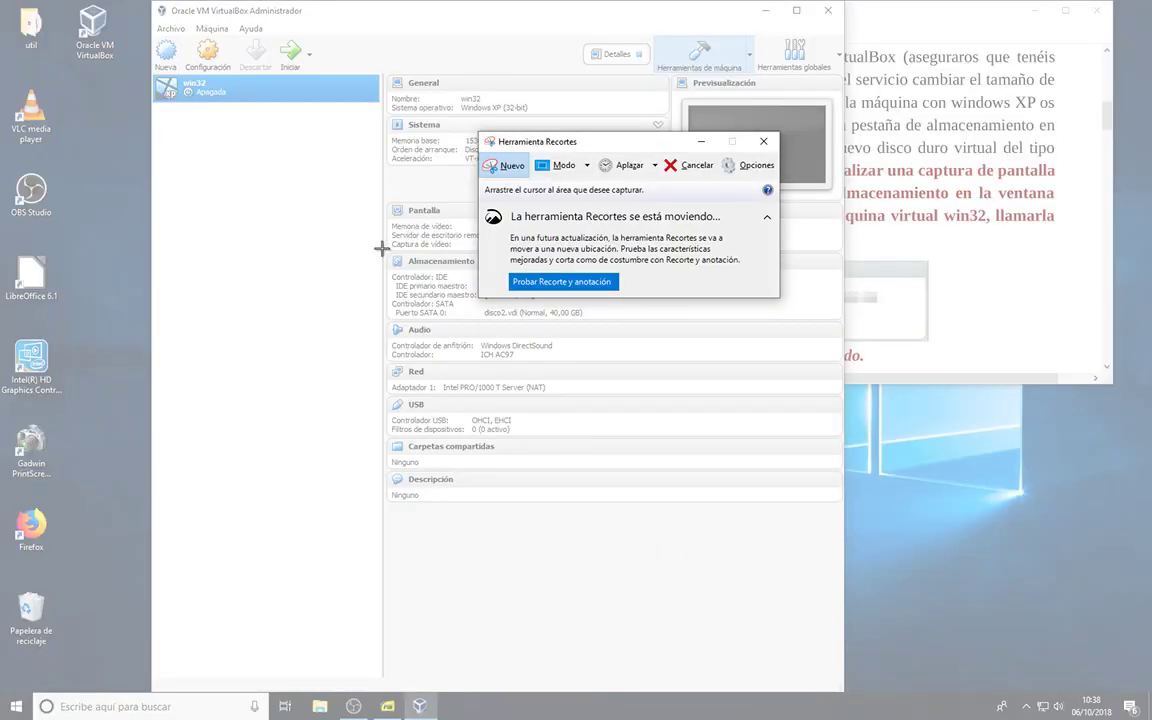
{"action": "left_click_drag", "start_coordinate": [382, 248], "coordinate": [846, 321]}
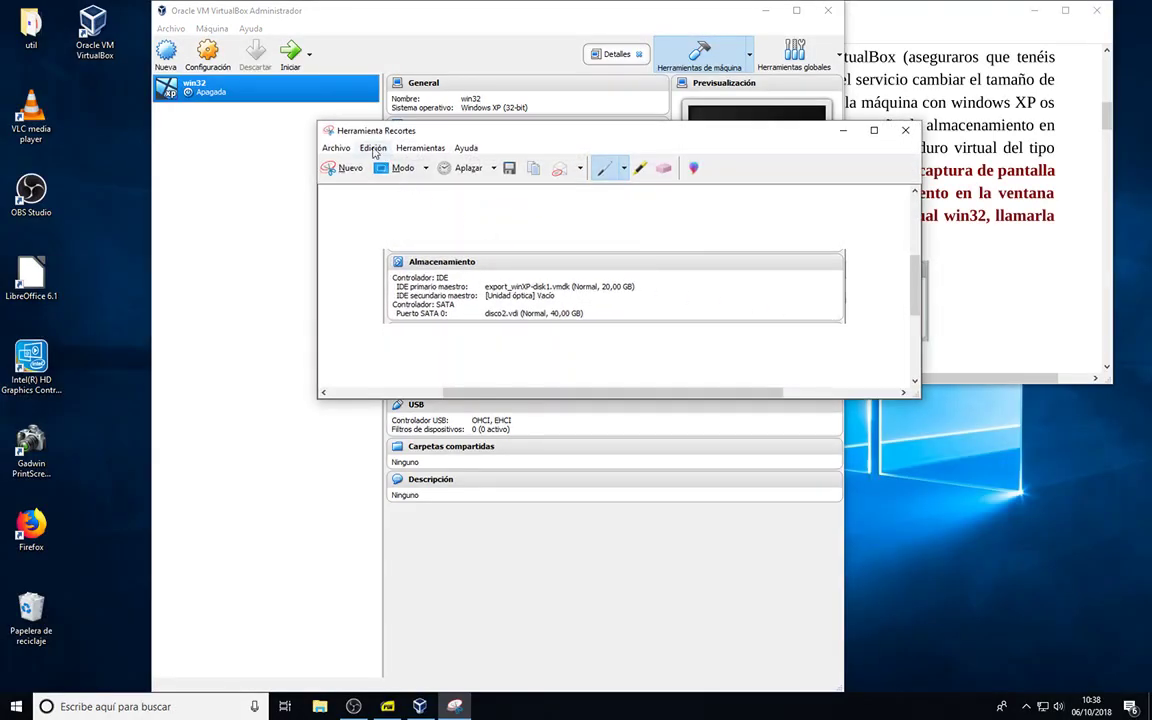
Save the snip as a PNG named discos in the Imágenes folder, replacing the existing file, and return to the PDF
{"action": "left_click", "coordinate": [336, 148]}
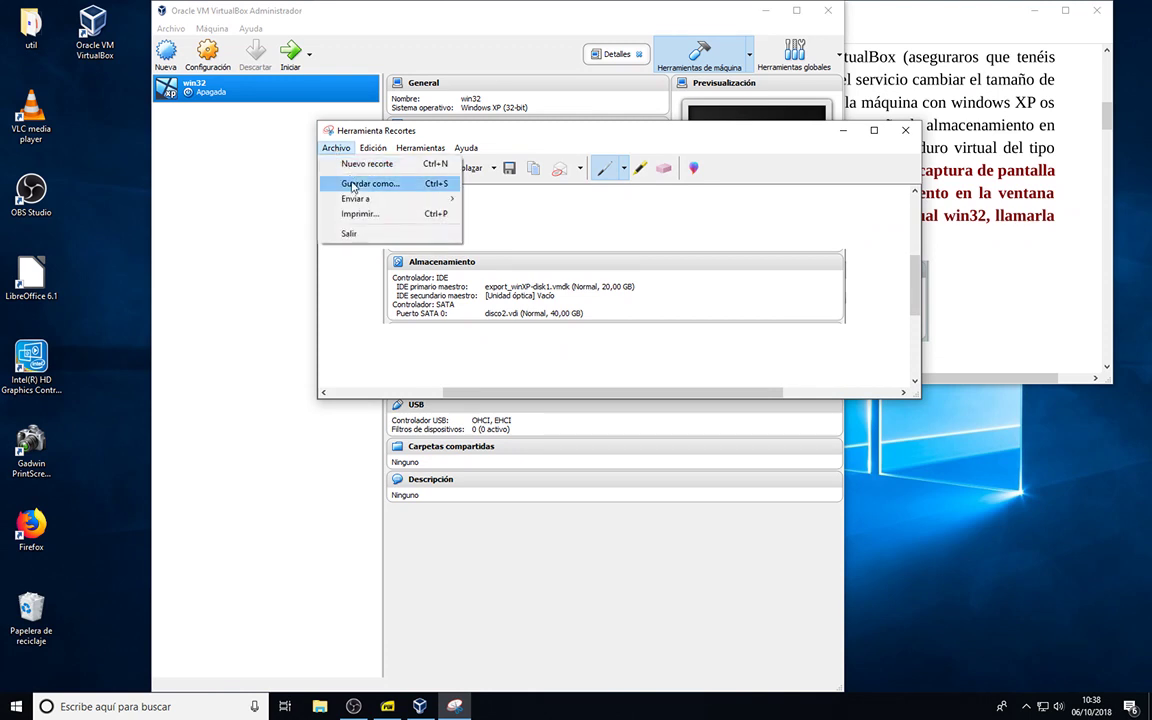
{"action": "left_click", "coordinate": [352, 188]}
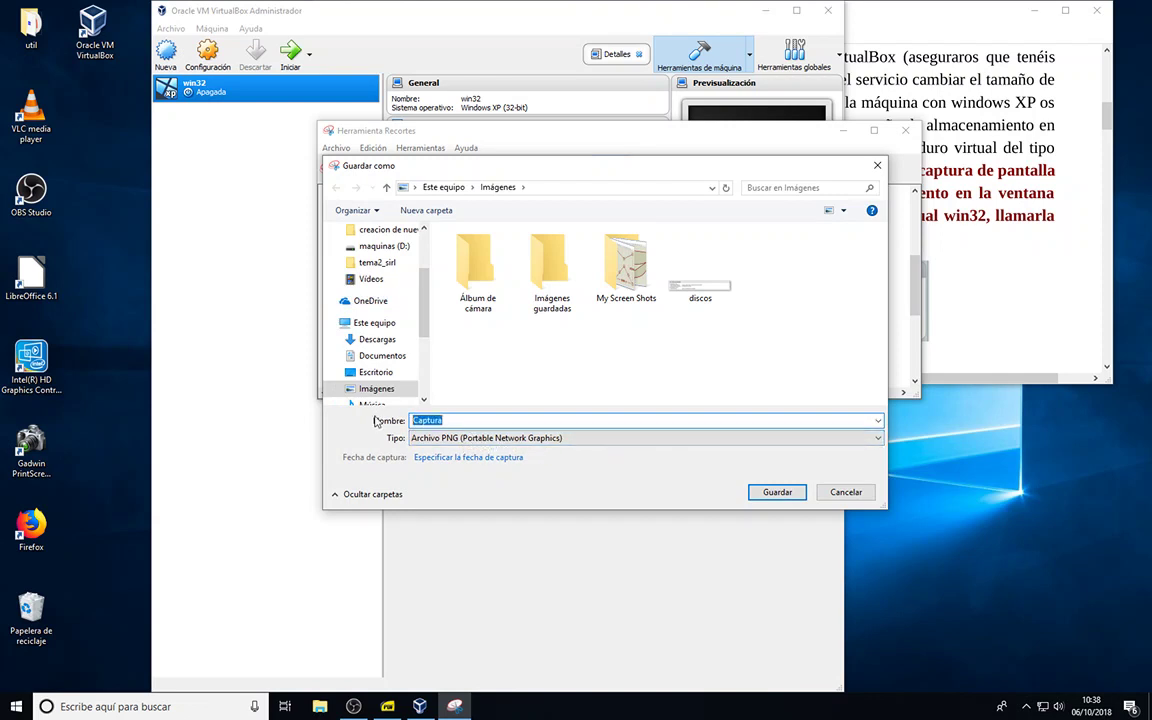
{"action": "type", "text": "disc"}
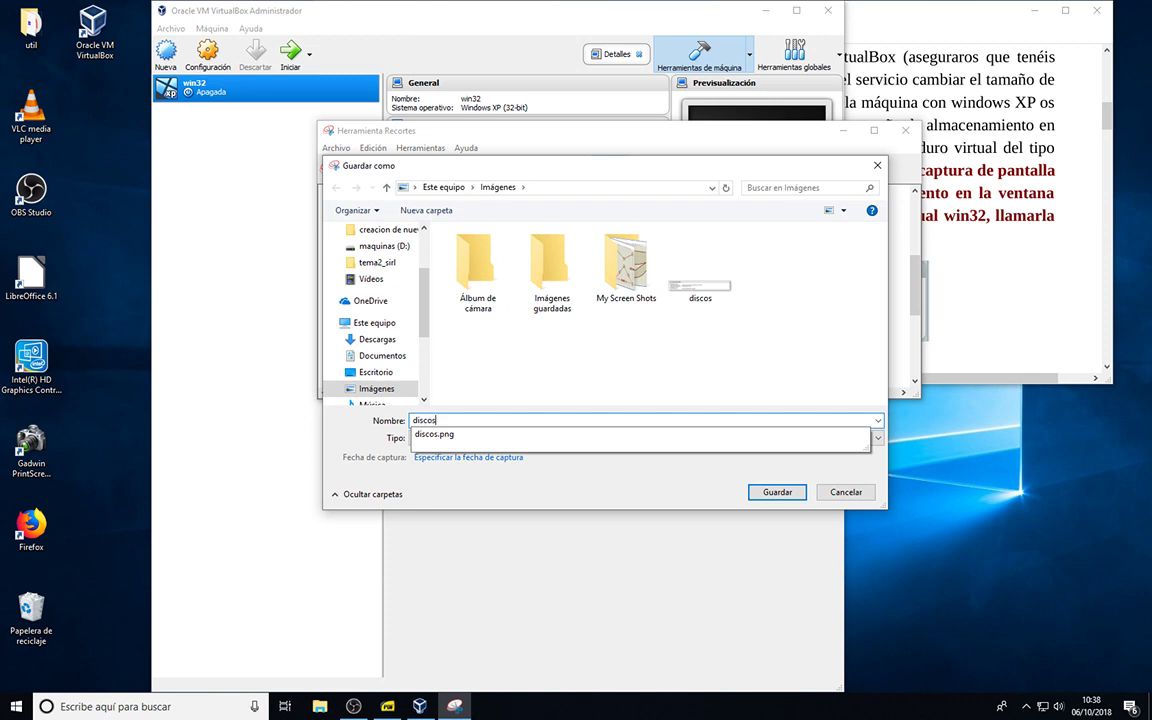
{"action": "type", "text": "os"}
{"action": "left_click", "coordinate": [778, 493]}
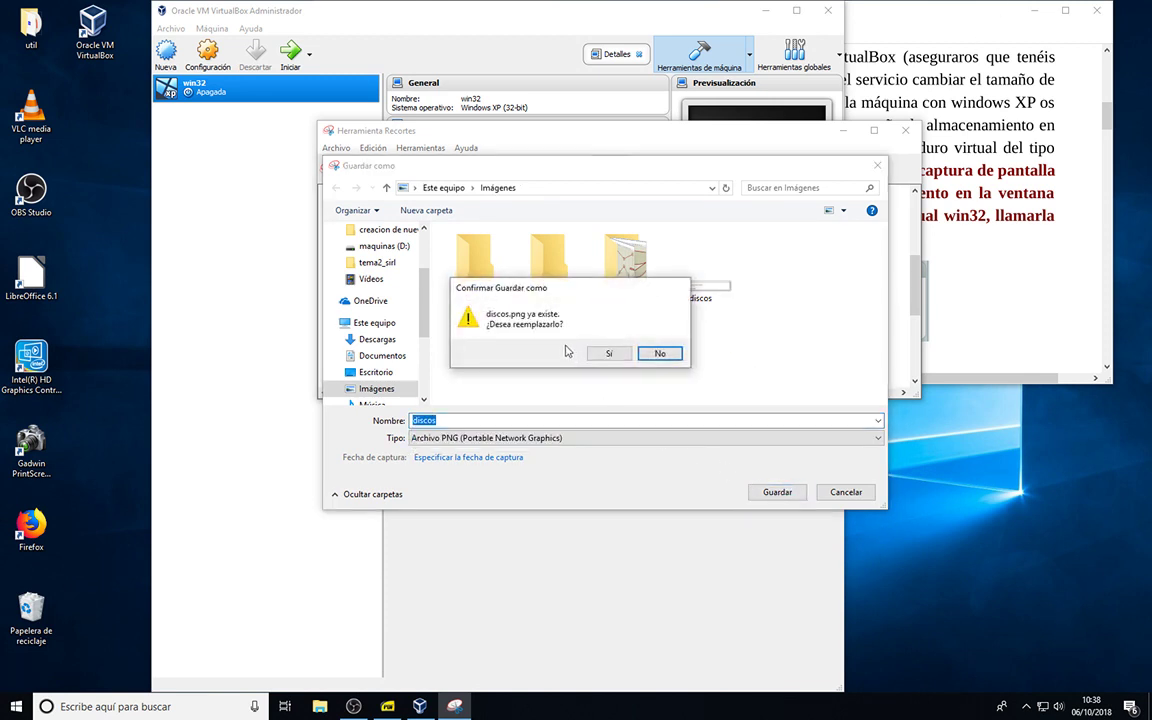
{"action": "left_click", "coordinate": [608, 354]}
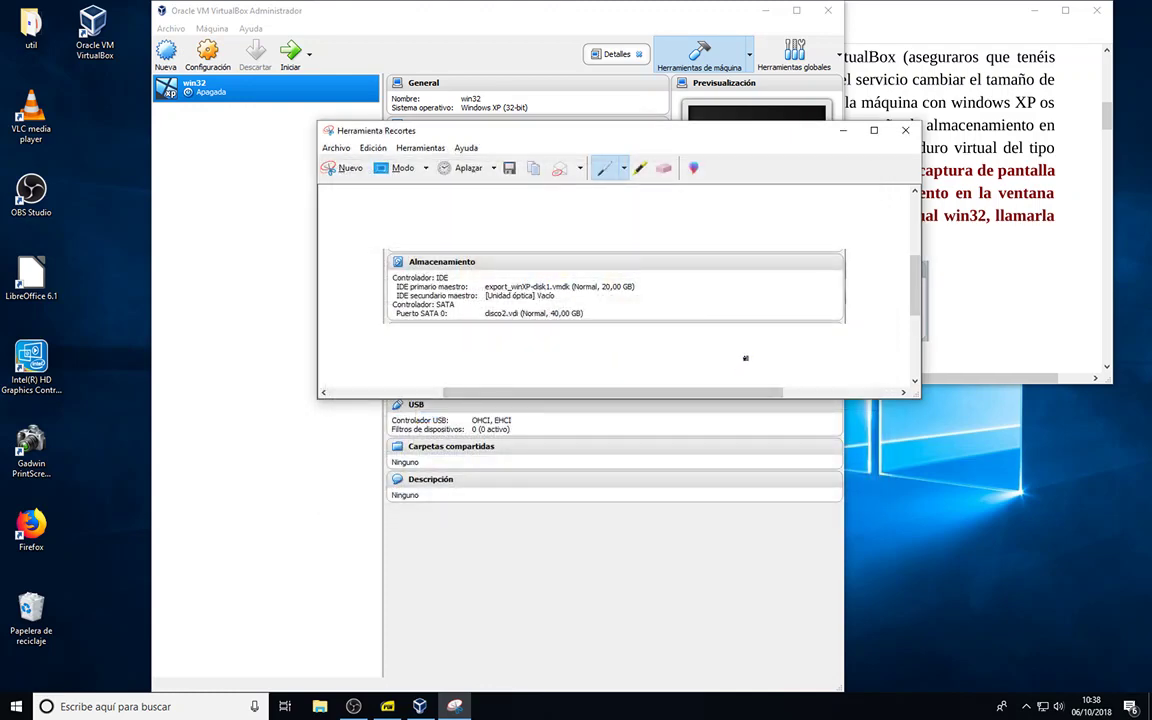
{"action": "left_click", "coordinate": [1037, 278]}
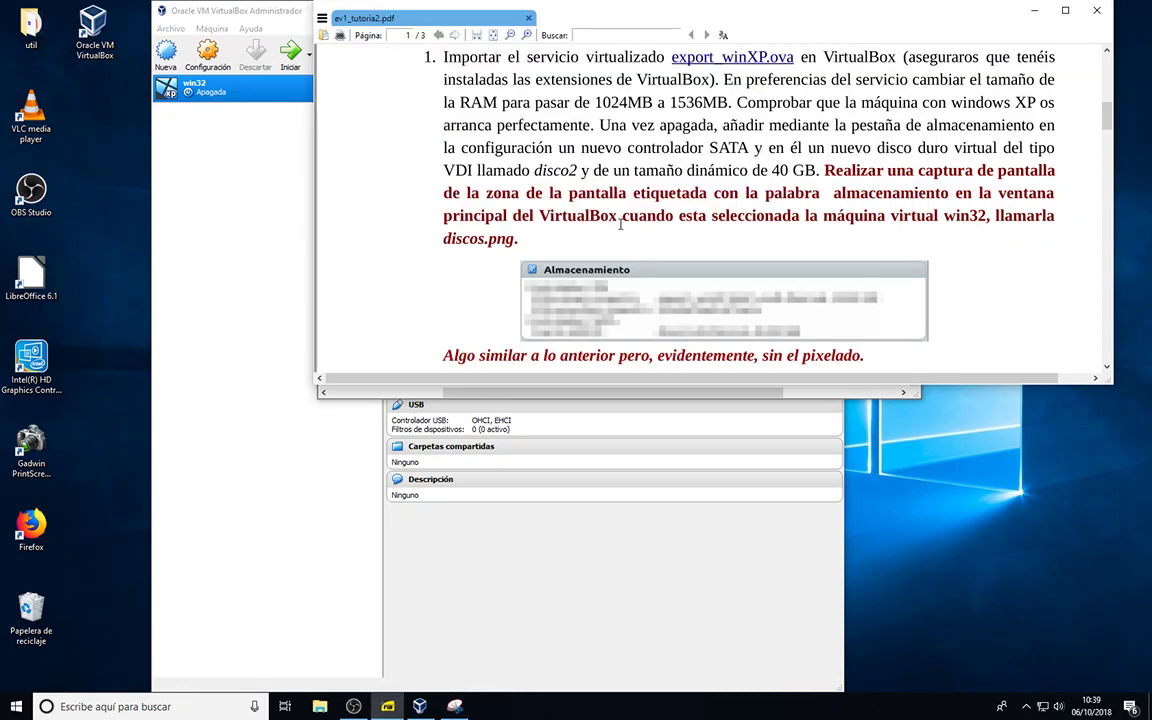